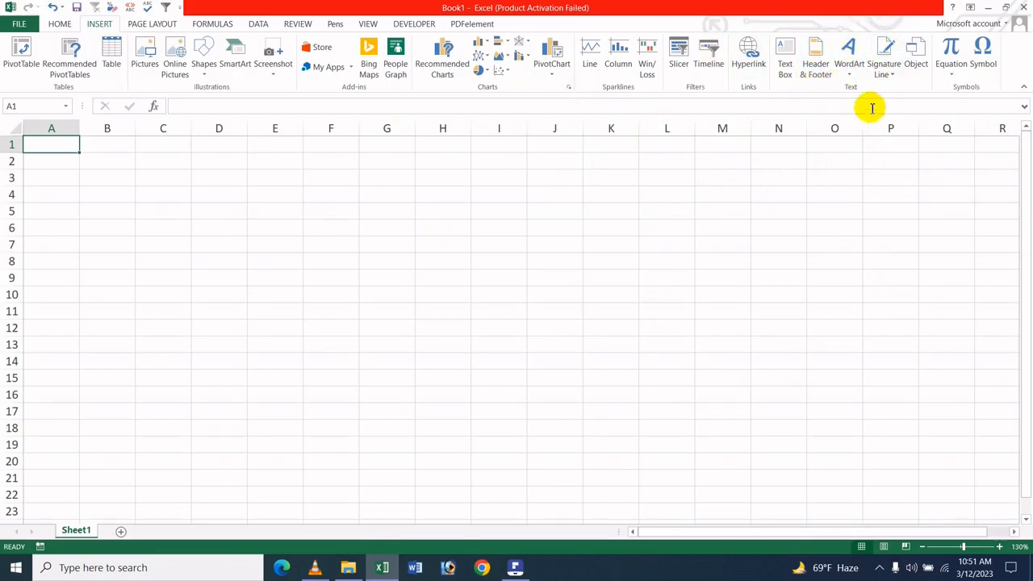
Step: Insert a Microsoft Office signature line with the signer's full name, the title "Digital Marketer" and the signer's e-mail address
left_click(884, 72)
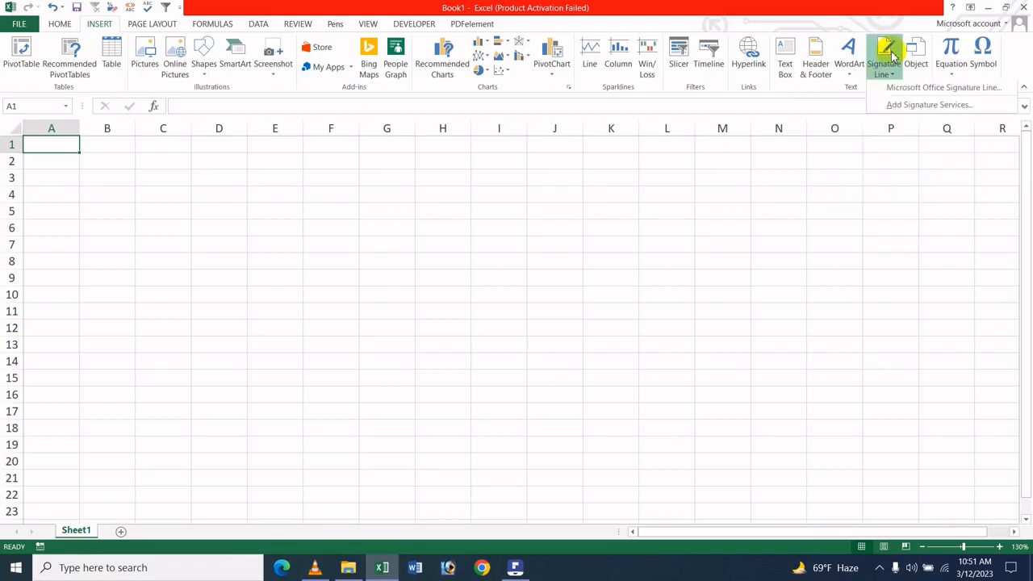
left_click(934, 91)
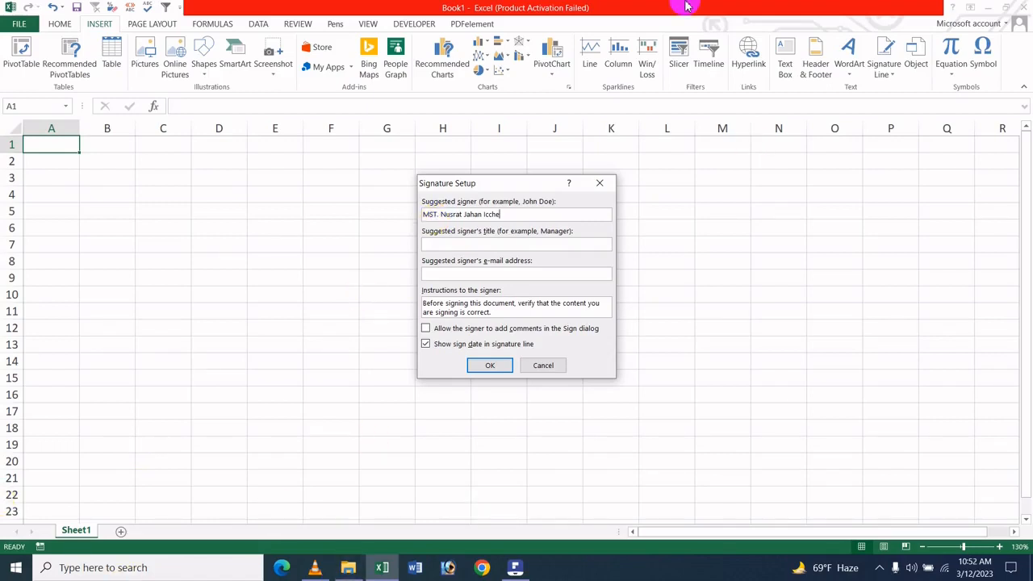
left_click(443, 242)
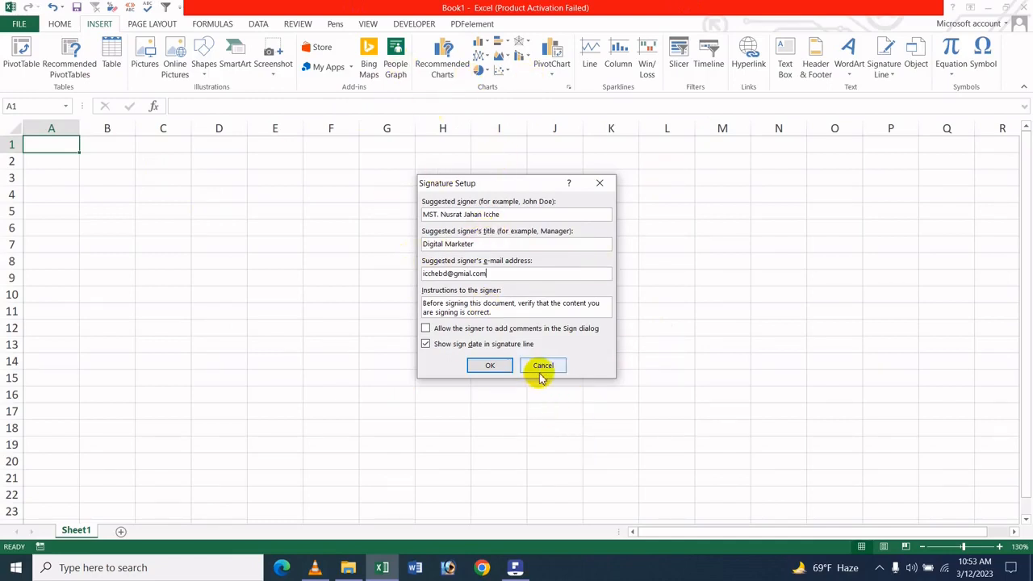
left_click(490, 365)
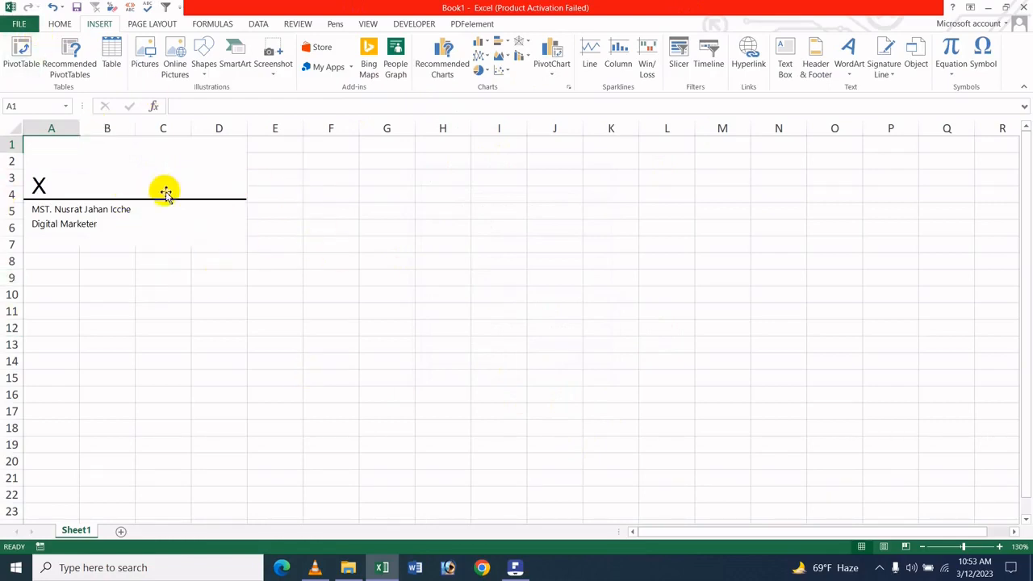
Step: Move the signature line to about columns N to R, rows 2 to 9, and check it in the print preview
left_click(179, 166)
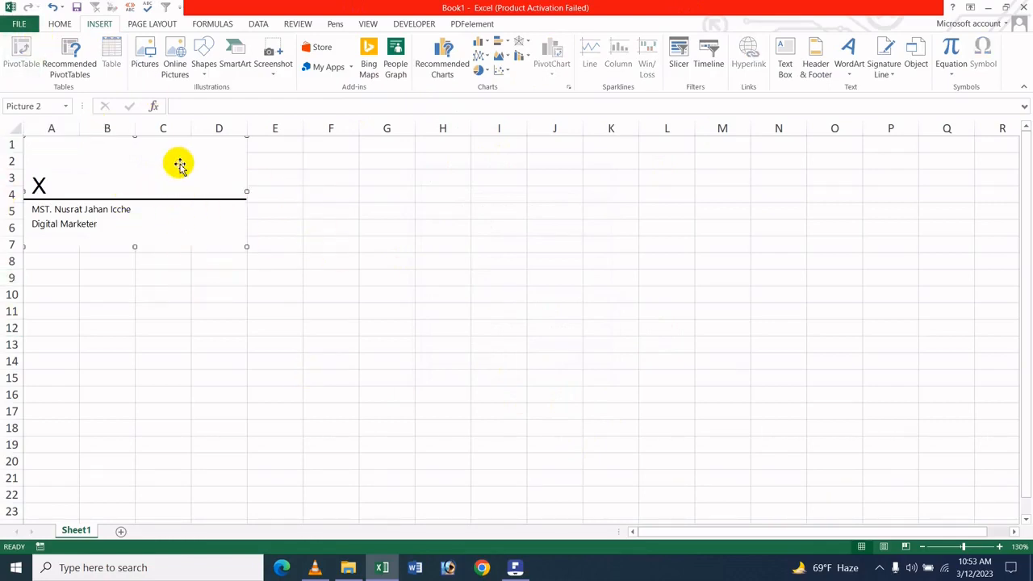
mouse_move(179, 165)
left_mouse_down()
mouse_move(362, 274)
mouse_move(469, 301)
mouse_move(417, 329)
left_mouse_up()
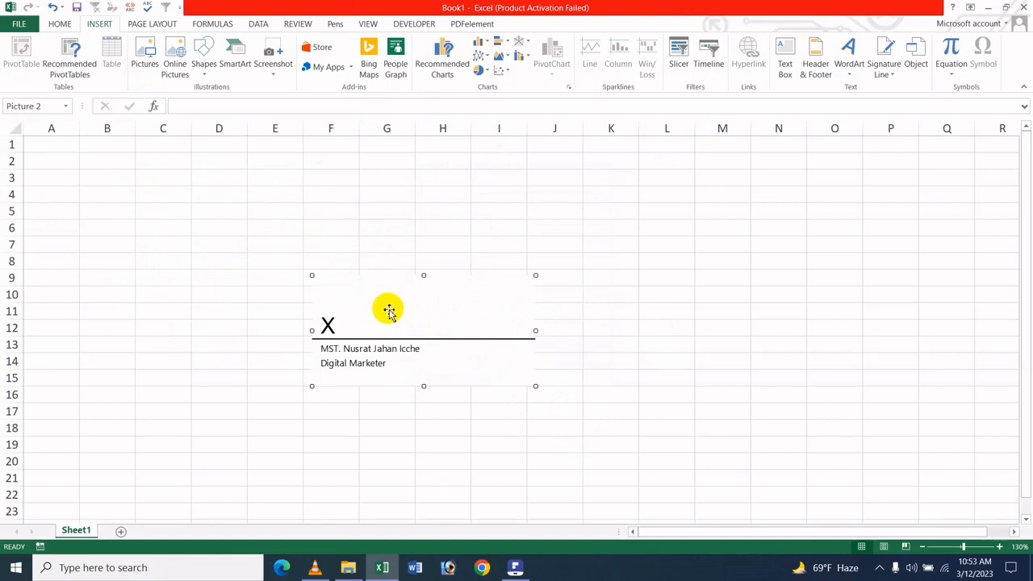
mouse_move(388, 289)
left_mouse_down()
mouse_move(535, 285)
mouse_move(444, 337)
mouse_move(530, 254)
mouse_move(812, 275)
mouse_move(844, 194)
left_mouse_up()
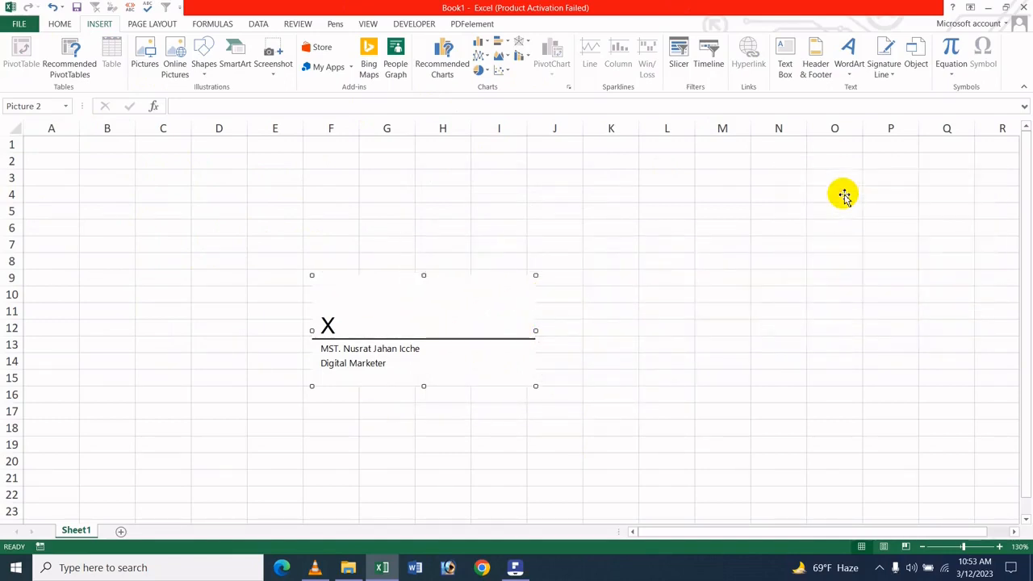
left_click(25, 23)
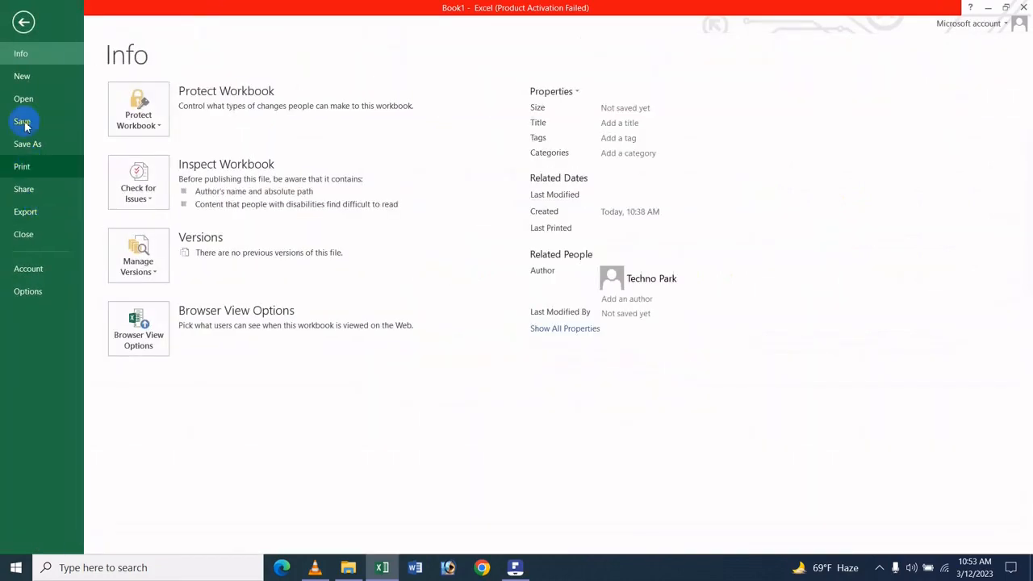
left_click(24, 167)
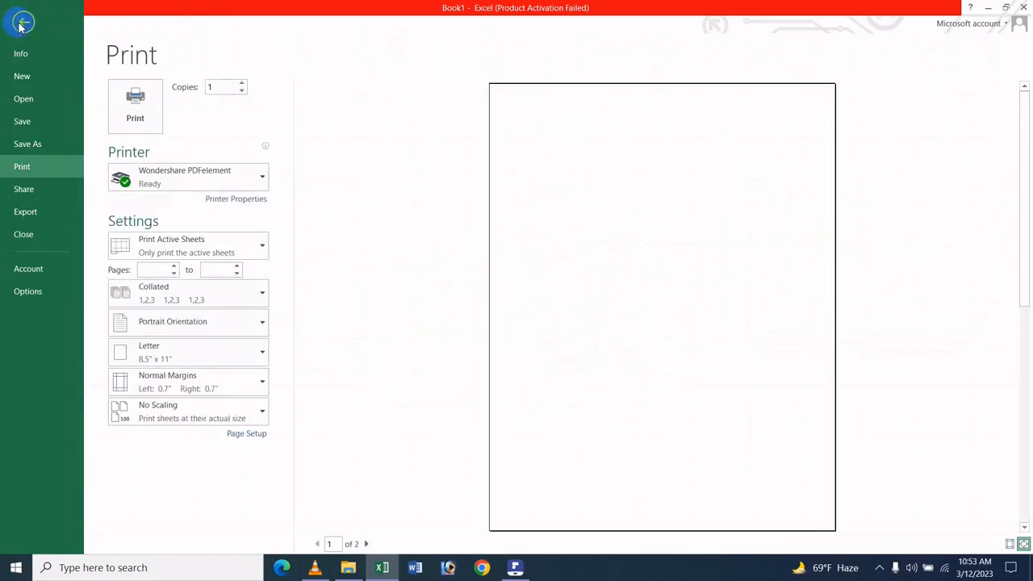
left_click(22, 25)
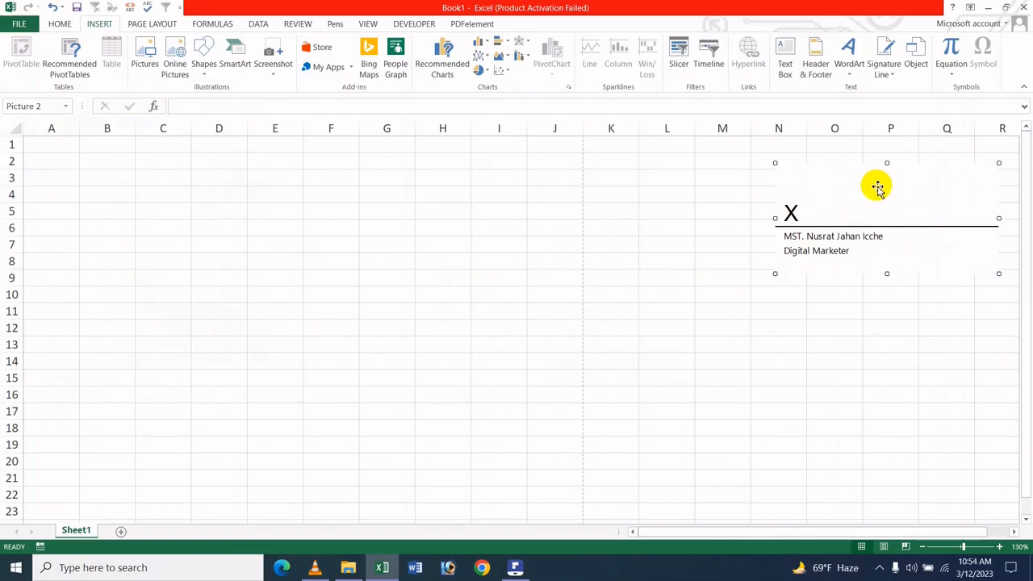
Step: Move the signature line to about columns B to F, rows 2 to 8, and open the print preview
mouse_move(877, 187)
left_mouse_down()
mouse_move(307, 210)
mouse_move(205, 227)
mouse_move(202, 181)
left_mouse_up()
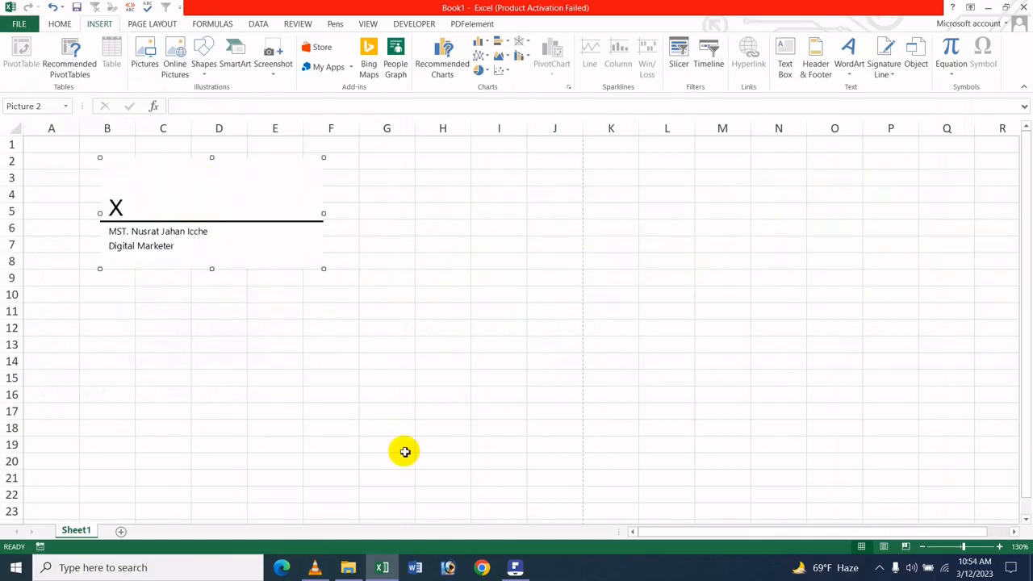
key("ctrl+p")
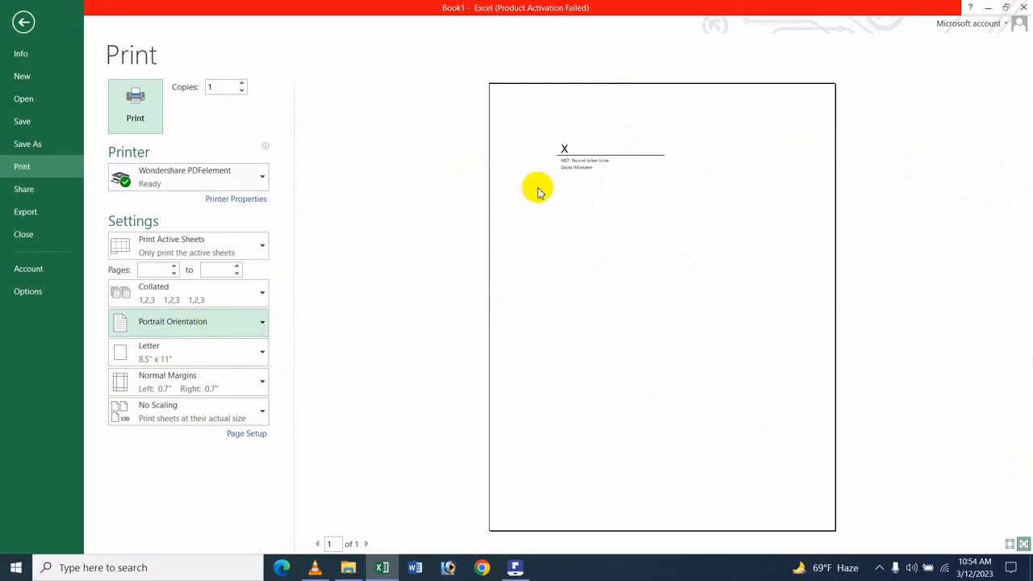
Step: Try landscape orientation in the print settings, restore portrait orientation and return to the worksheet
left_click(180, 323)
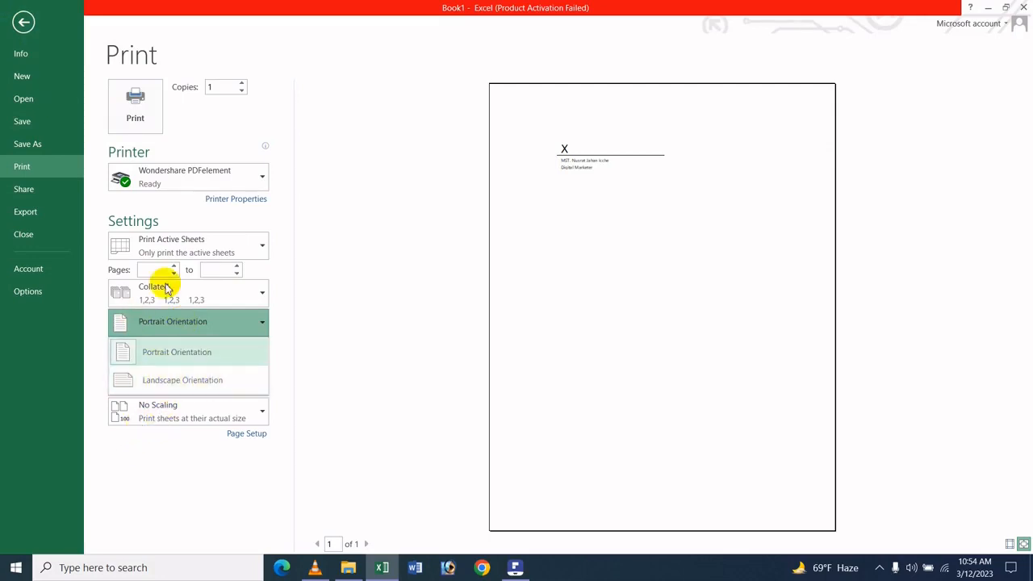
left_click(179, 378)
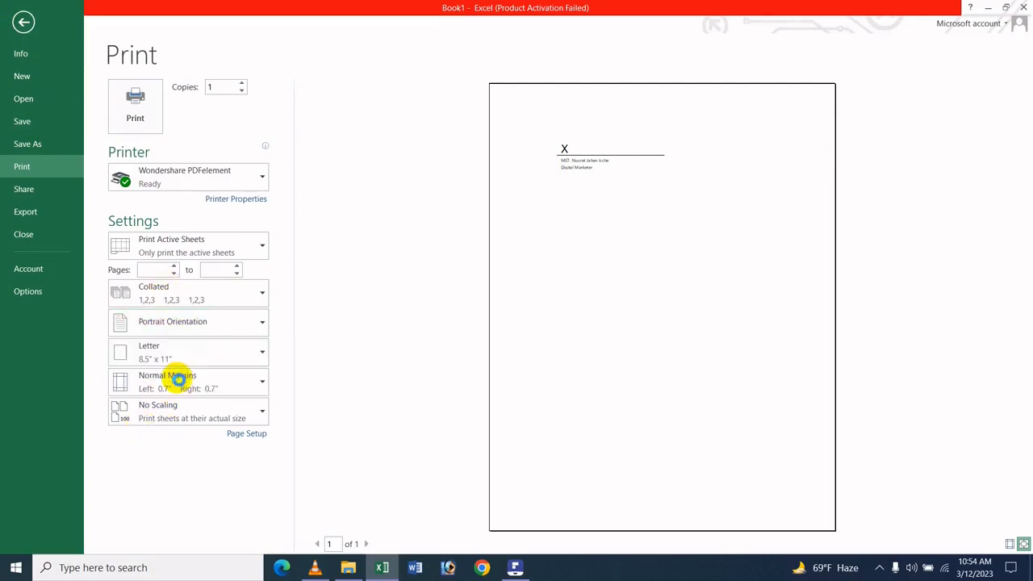
left_click(189, 323)
left_click(185, 358)
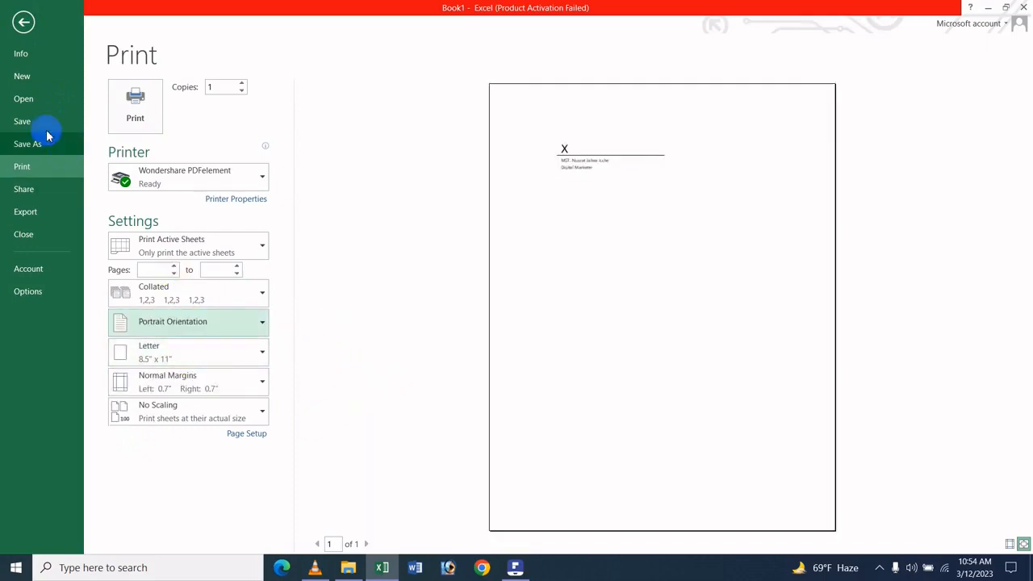
left_click(23, 22)
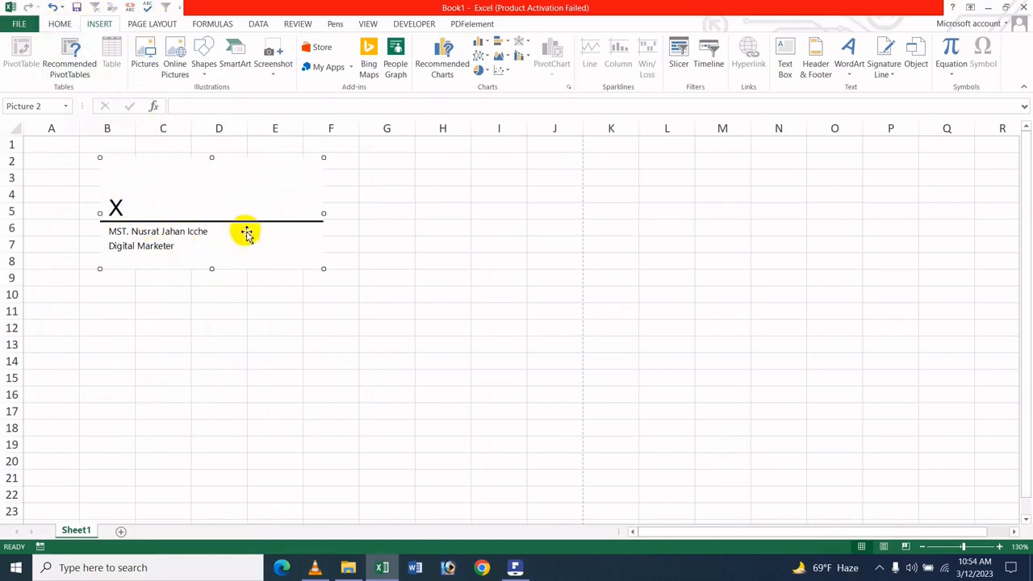
Step: Reposition the signature line around the sheet, placing it at about columns E to I, rows 5 to 12
left_click_drag(200, 187, 348, 299)
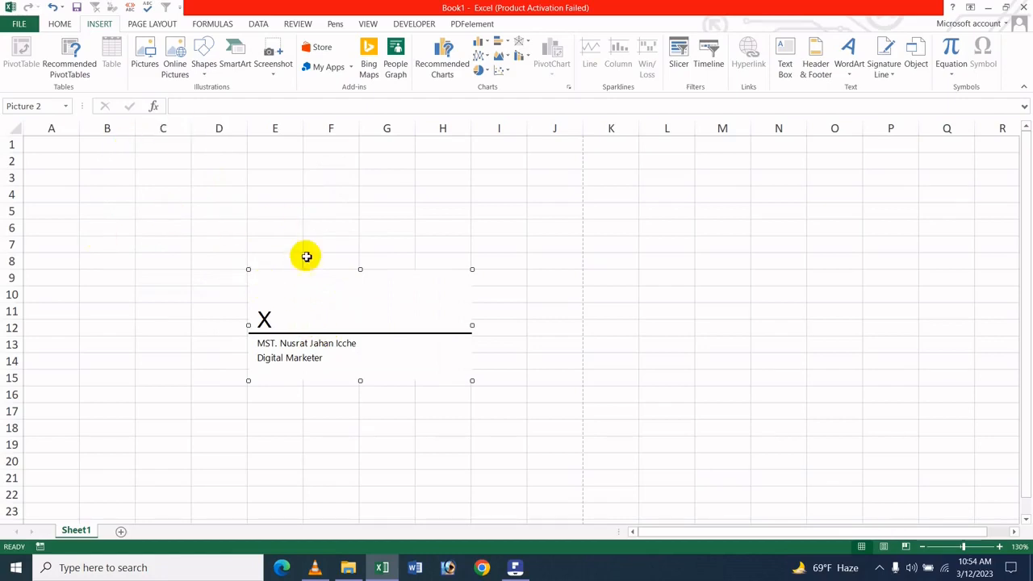
mouse_move(306, 292)
left_mouse_down()
mouse_move(716, 162)
mouse_move(839, 166)
mouse_move(802, 180)
left_mouse_up()
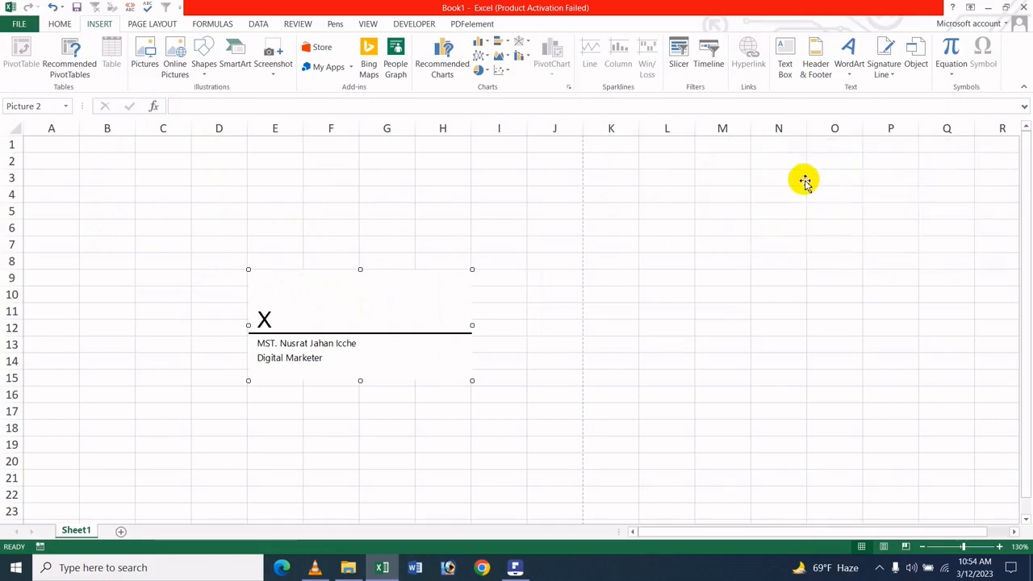
mouse_move(747, 198)
left_mouse_down()
mouse_move(516, 283)
mouse_move(425, 240)
mouse_move(404, 256)
mouse_move(415, 231)
mouse_move(302, 143)
mouse_move(298, 223)
mouse_move(333, 232)
mouse_move(323, 230)
left_mouse_up()
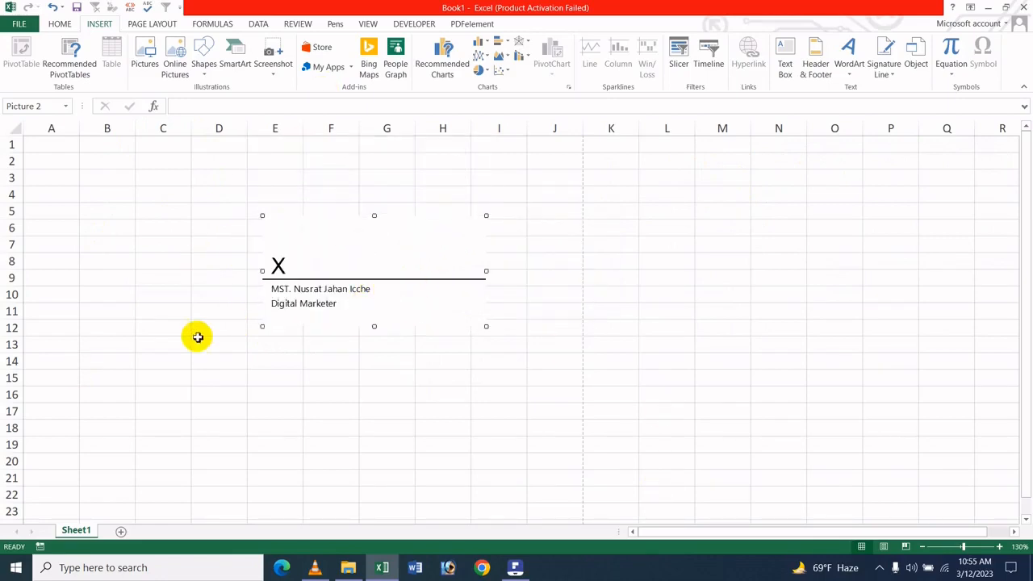
right_click(345, 268)
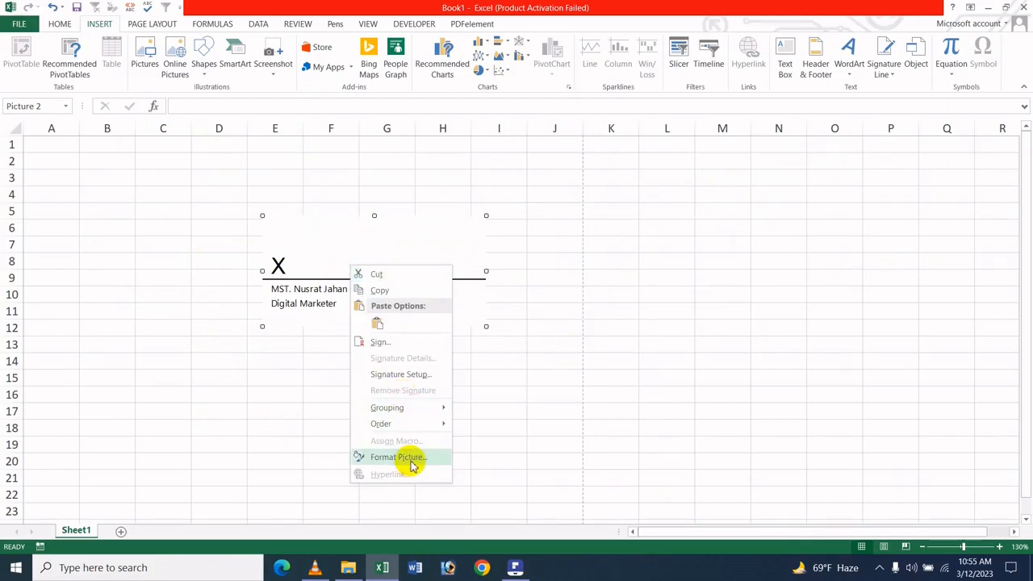
left_click(319, 247)
left_click_drag(328, 243, 315, 245)
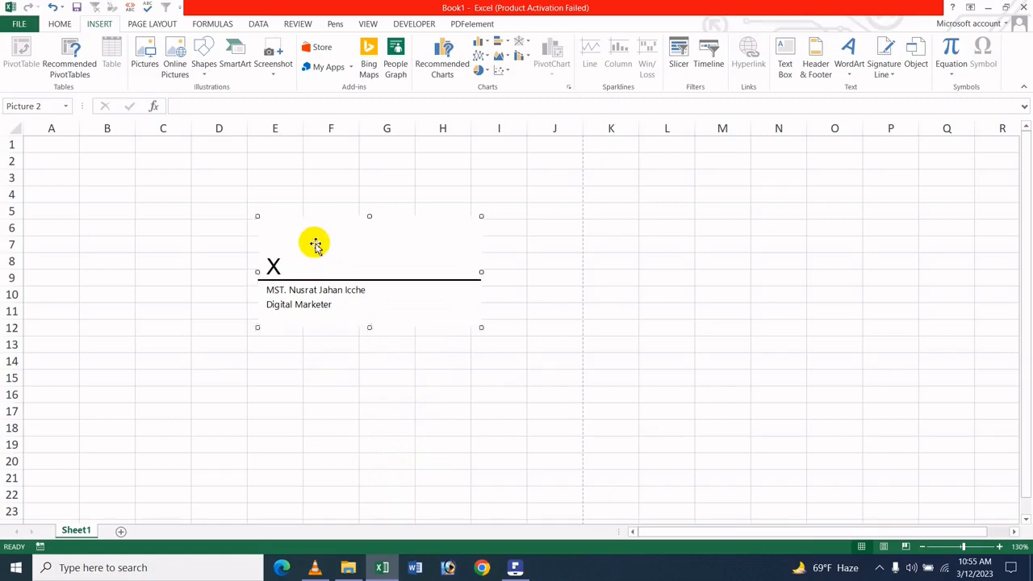
Step: Switch the worksheet to Page Layout view and check the signature line's place on the page
left_click(369, 24)
left_click(87, 50)
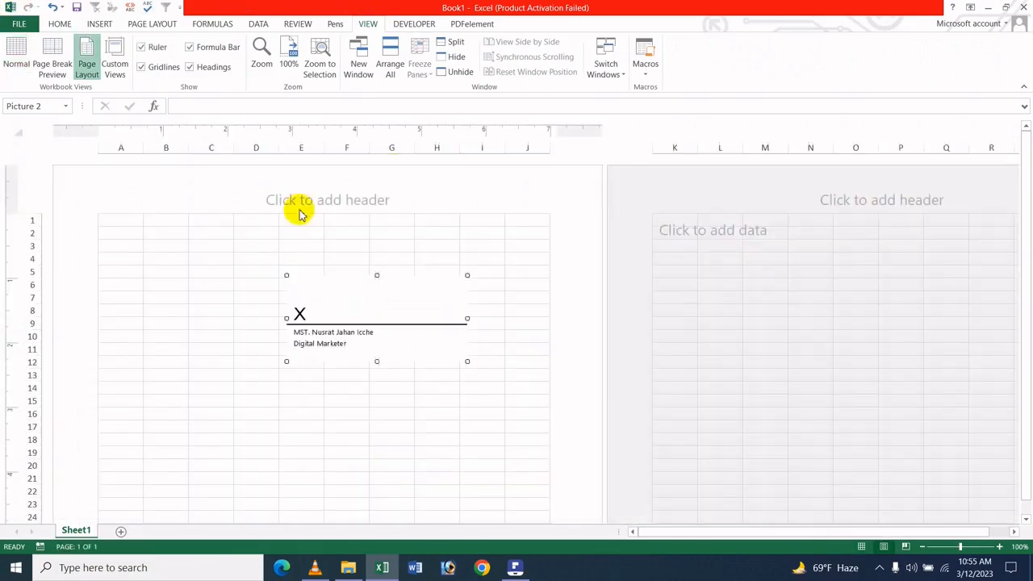
scroll(574, 376, "down", 3)
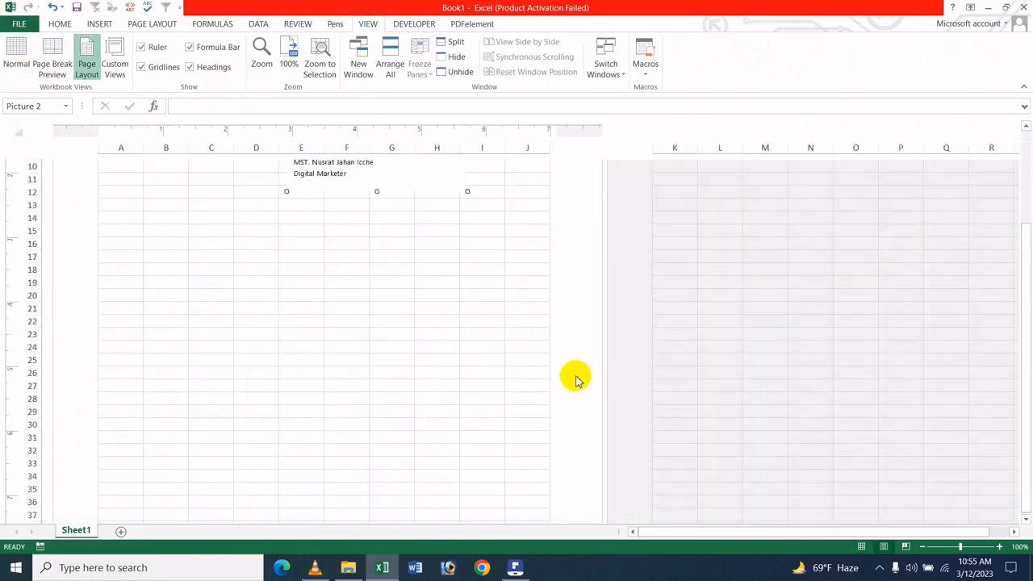
scroll(576, 379, "up", 2)
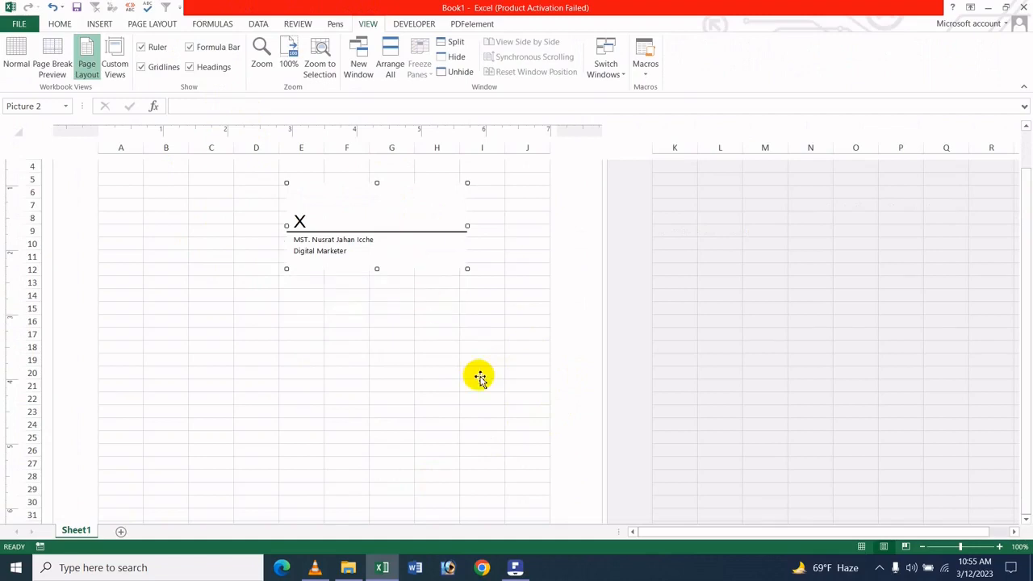
Step: Resize and reposition the signature line so it spans about columns C to G, rows 10 to 18
left_click_drag(468, 344, 493, 374)
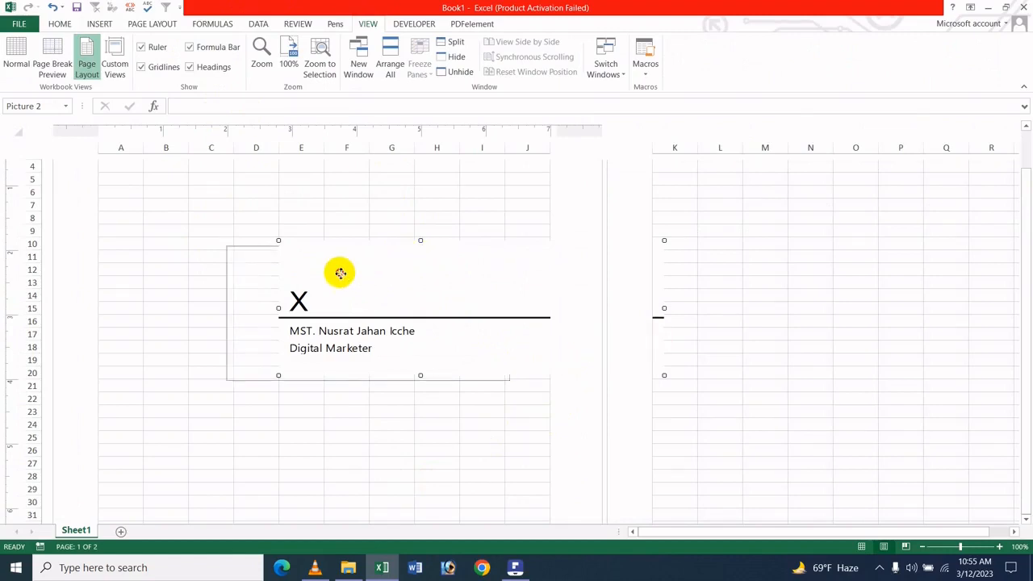
left_click_drag(478, 305, 392, 310)
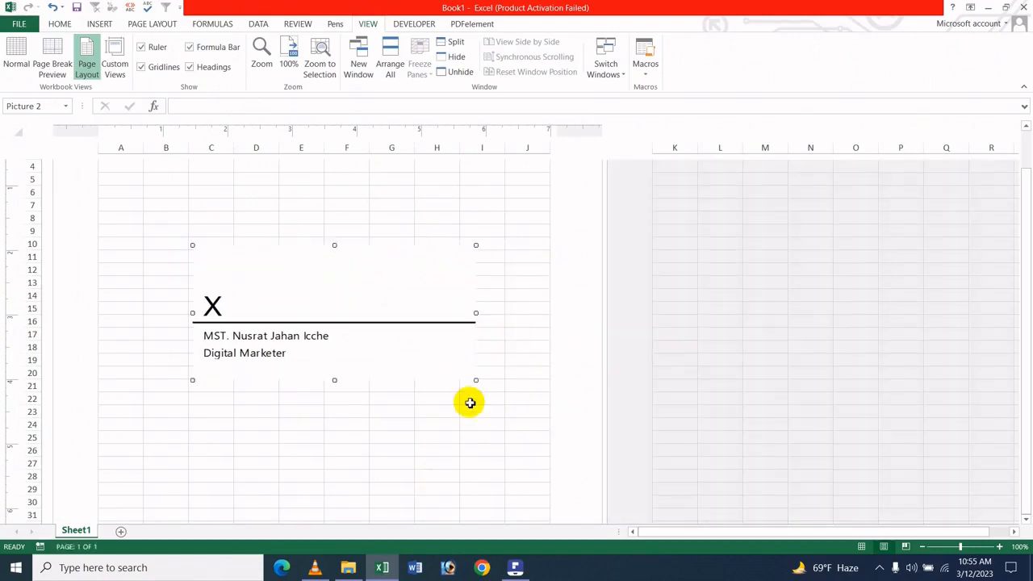
mouse_move(473, 380)
left_mouse_down()
mouse_move(425, 368)
mouse_move(461, 360)
left_mouse_up()
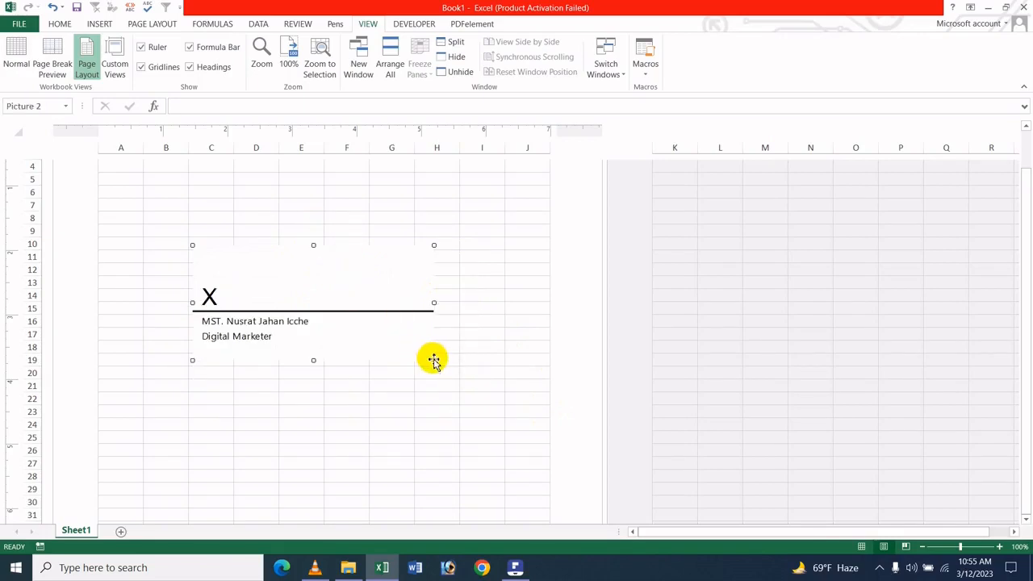
left_click_drag(434, 362, 388, 348)
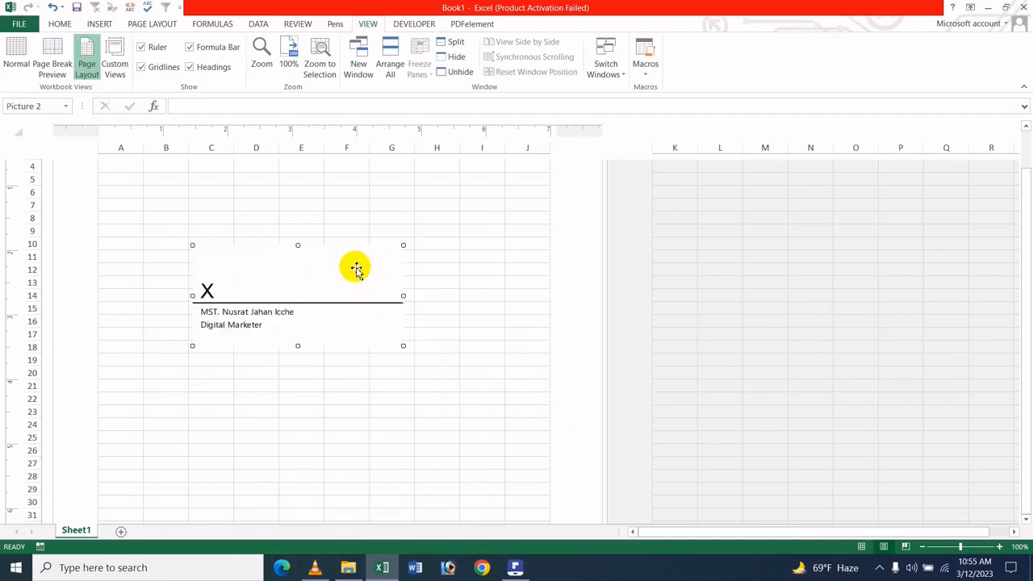
Step: Move the signature line to the lower part of the first page, at about columns F to J, rows 32 to 40
mouse_move(362, 256)
left_mouse_down()
mouse_move(417, 293)
mouse_move(502, 293)
mouse_move(522, 222)
mouse_move(476, 189)
left_mouse_up()
key("Escape")
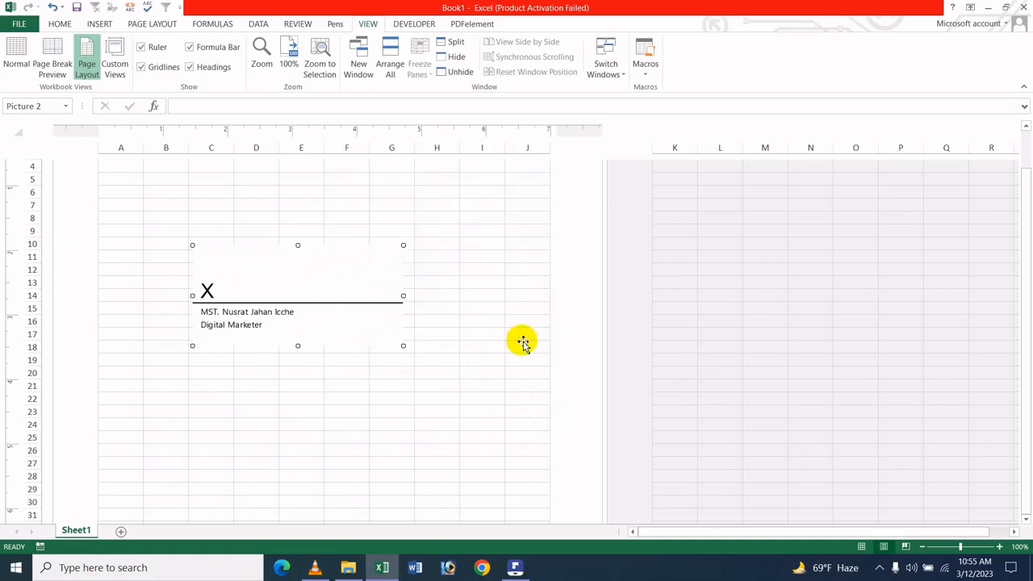
scroll(533, 340, "down", 7)
scroll(533, 334, "up", 8)
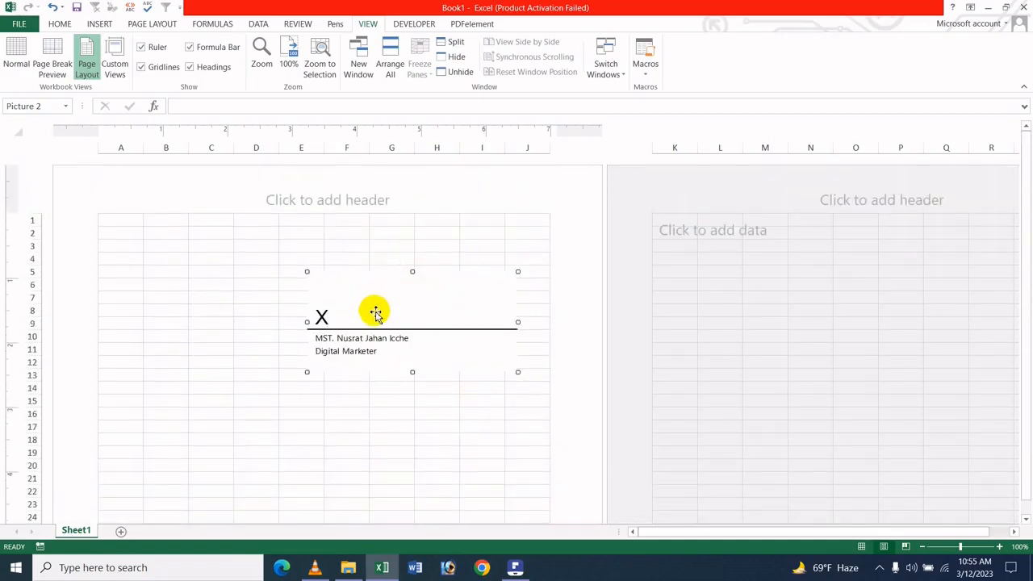
mouse_move(381, 327)
left_mouse_down()
mouse_move(418, 512)
mouse_move(418, 569)
left_mouse_up()
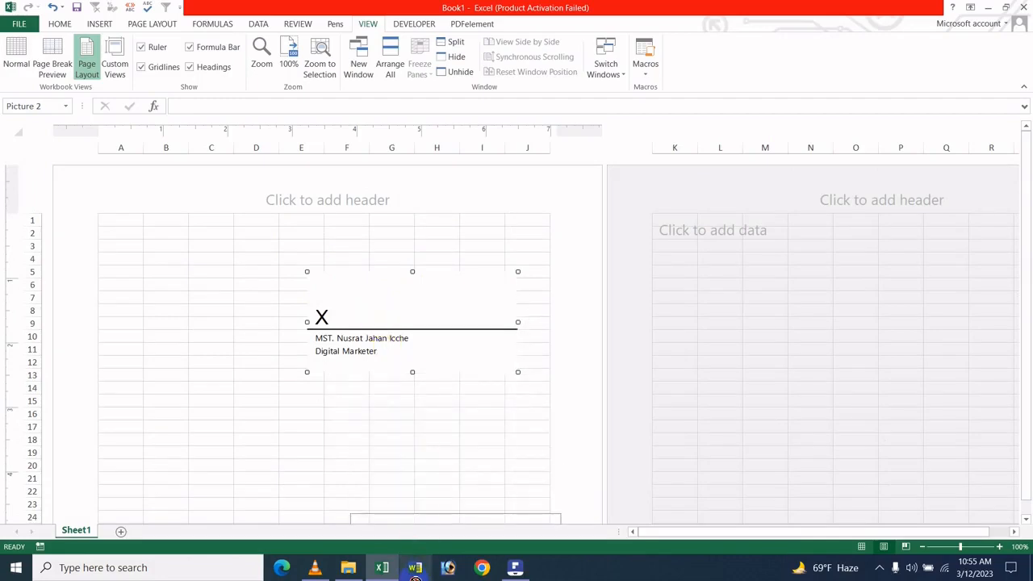
left_click_drag(446, 520, 429, 437)
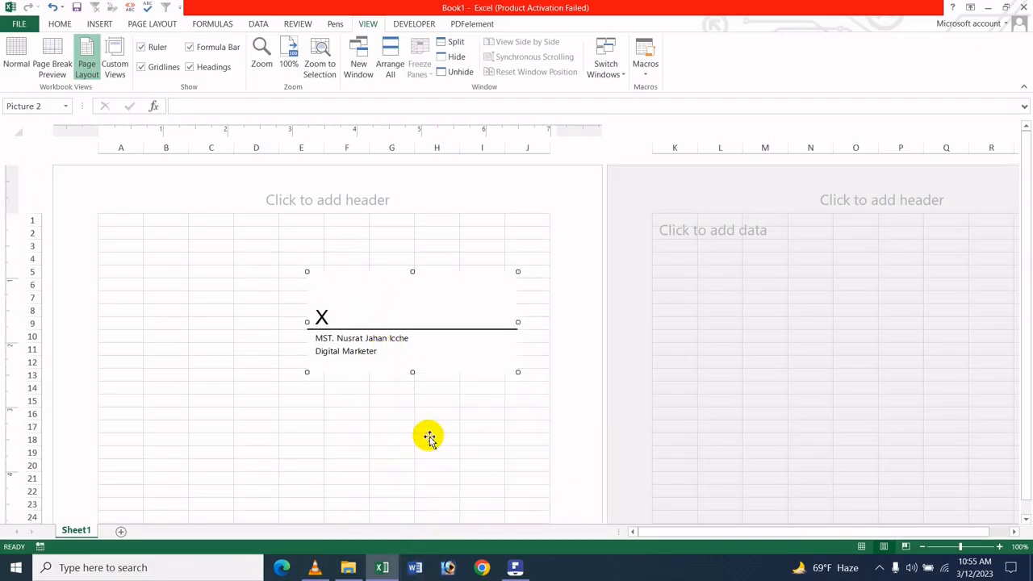
scroll(436, 383, "down", 5)
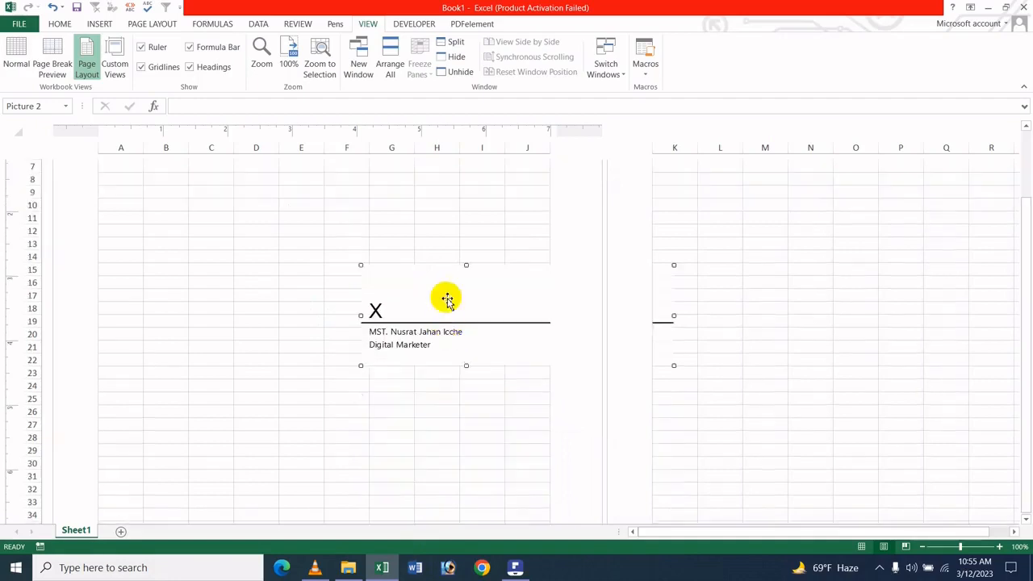
left_click_drag(432, 211, 408, 425)
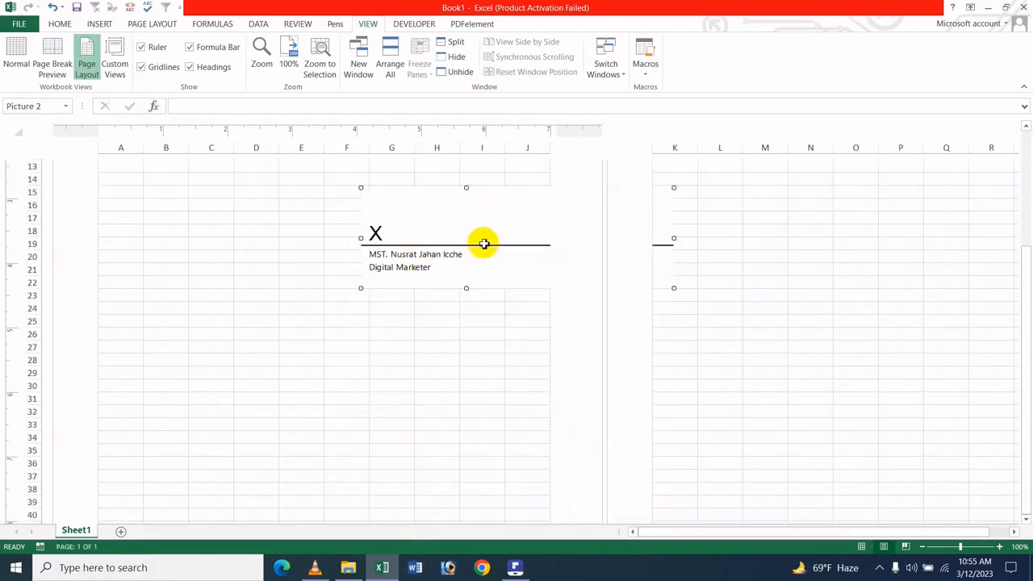
scroll(488, 339, "down", 6)
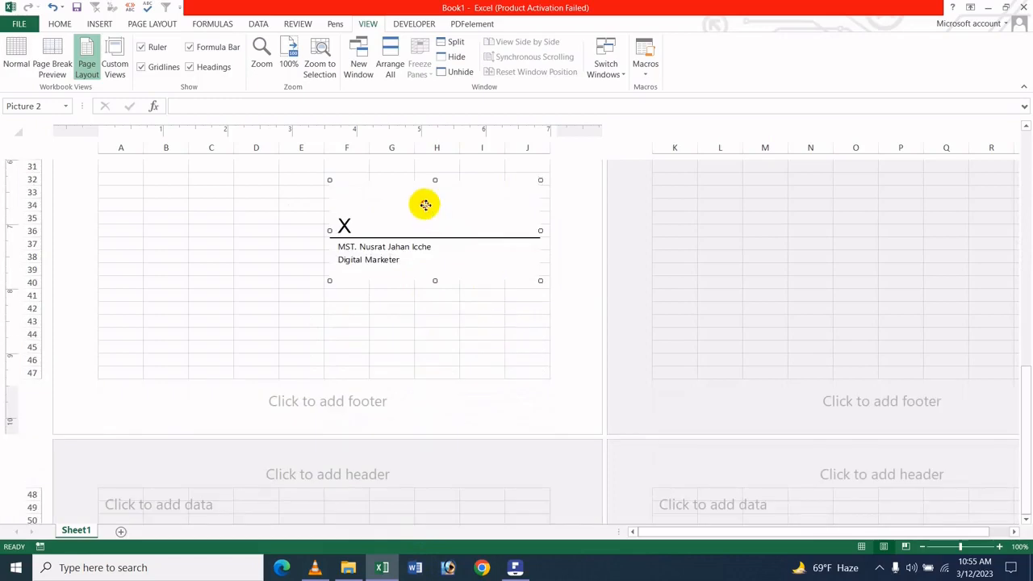
Step: Move the signature line to the bottom of the first page, at about columns F to J, rows 40 to 47
mouse_move(426, 205)
left_mouse_down()
mouse_move(418, 277)
mouse_move(433, 300)
left_mouse_up()
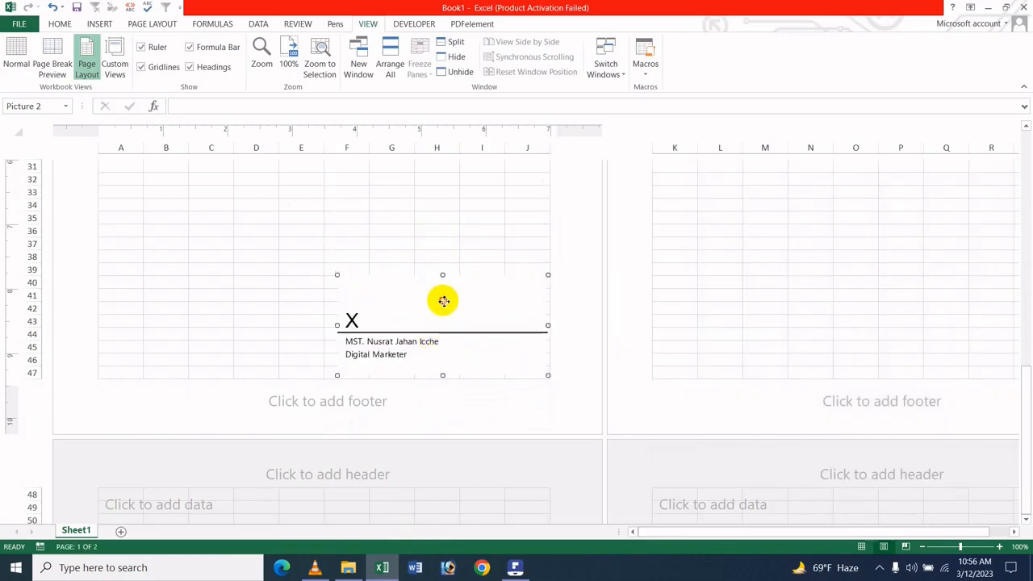
key("Left")
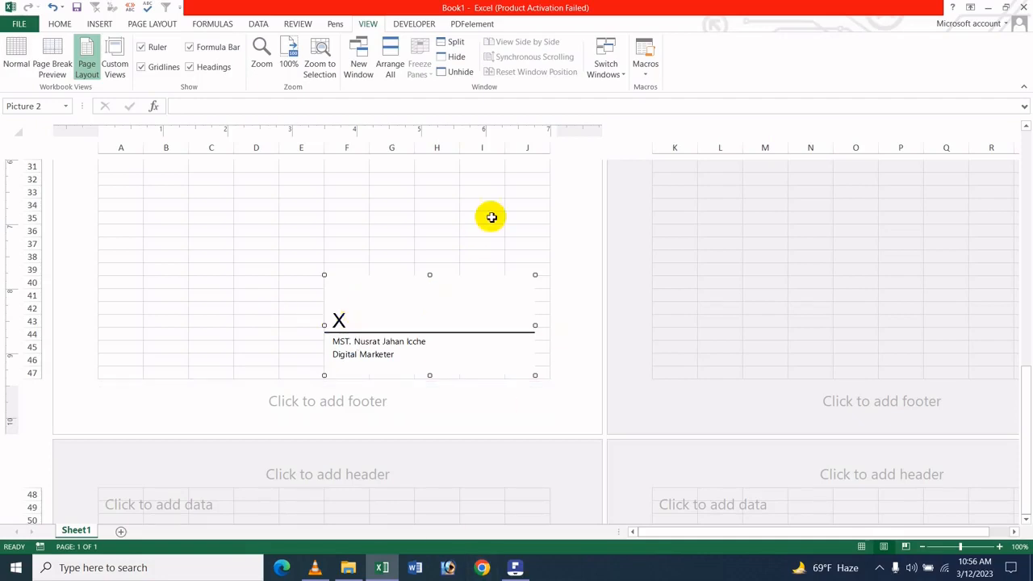
mouse_move(382, 568)
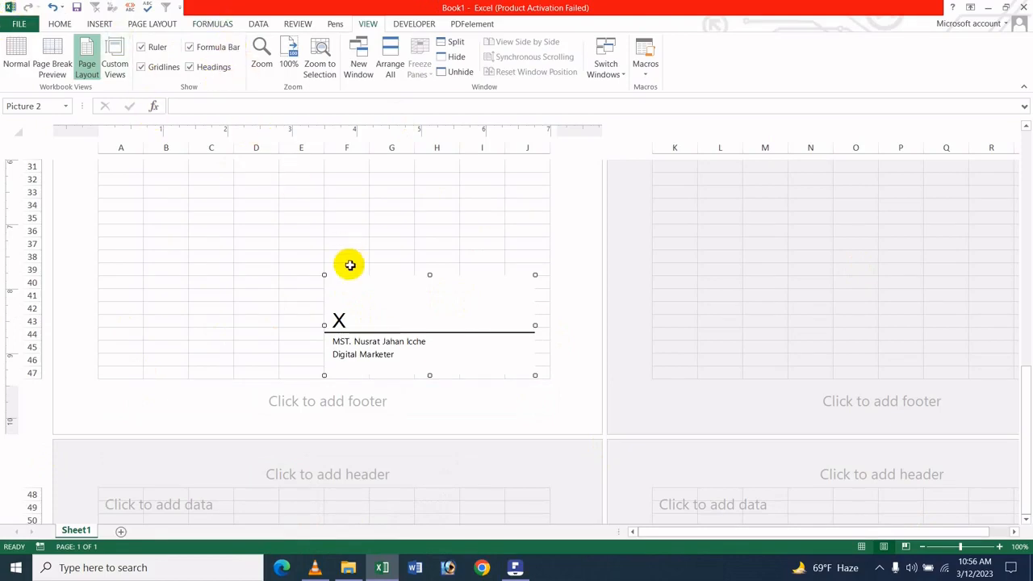
Step: Examine the signature line's Format Picture settings for colors and lines, size and picture, and leave them as they are
right_click(396, 300)
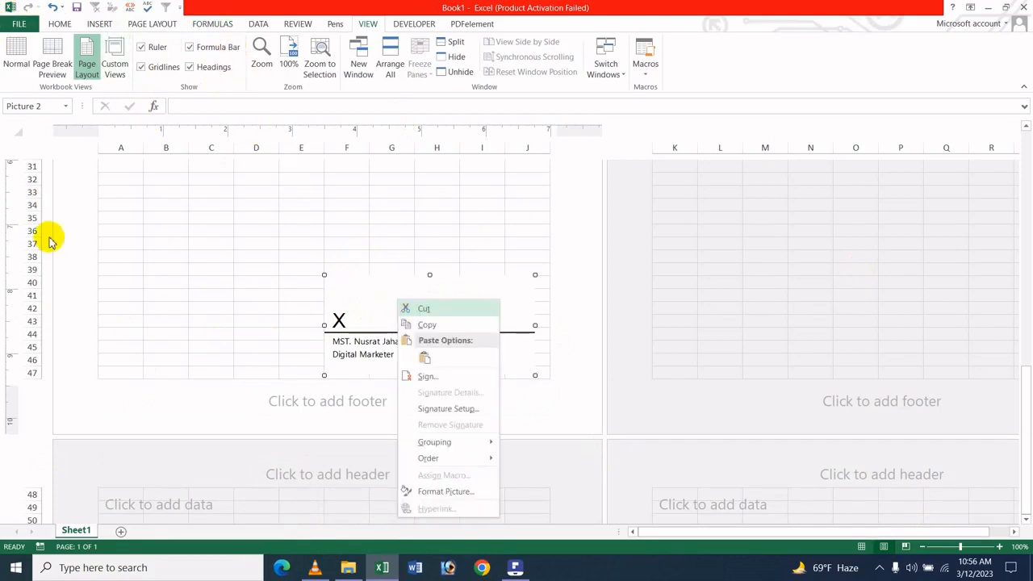
left_click(467, 493)
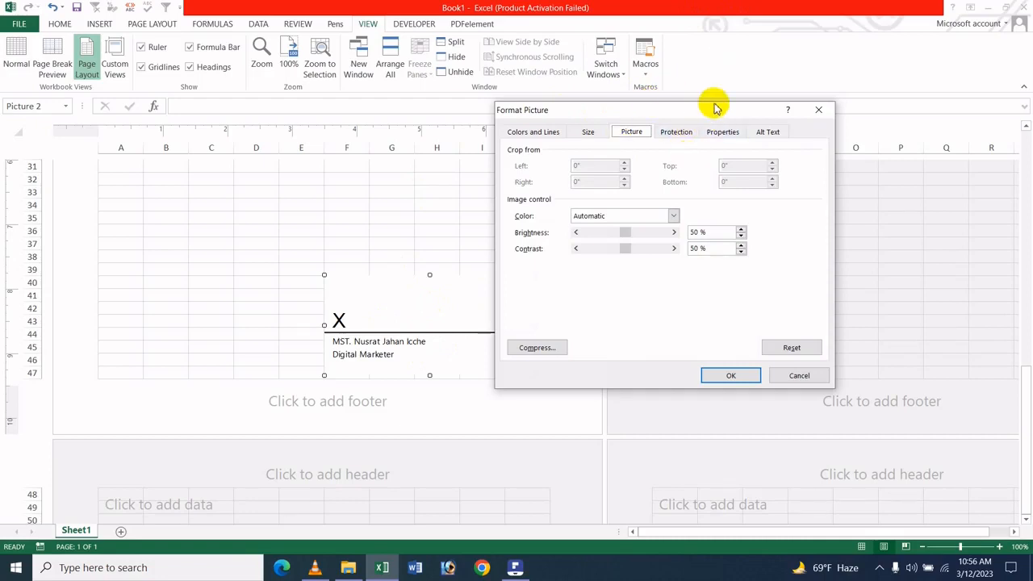
left_click(533, 131)
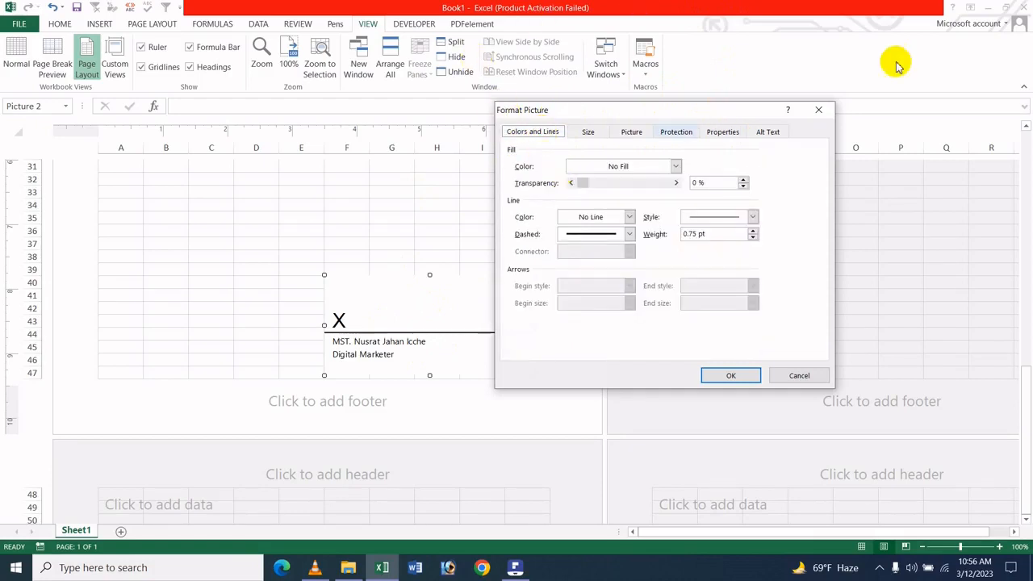
left_click(593, 132)
left_click(627, 135)
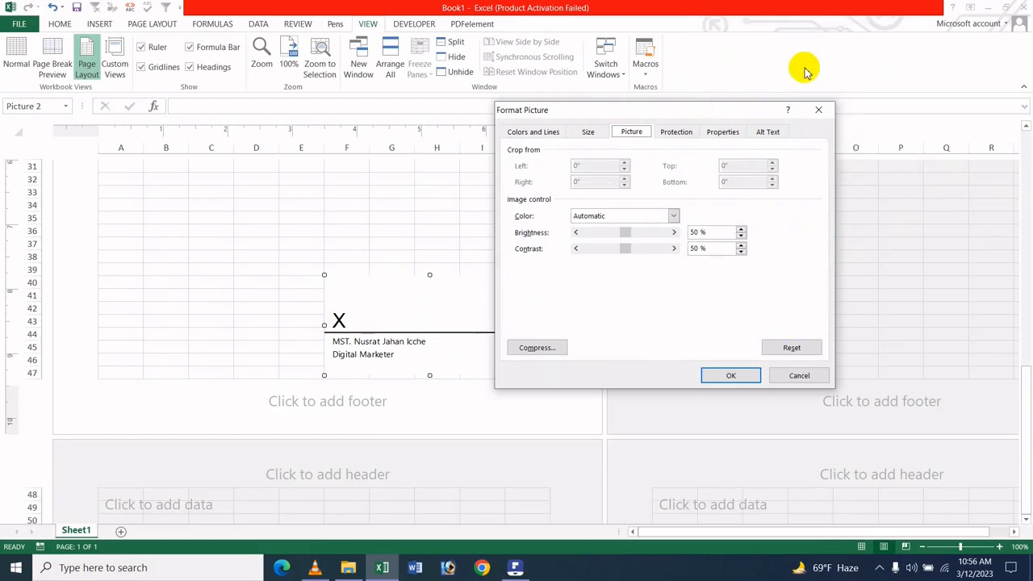
left_click(825, 115)
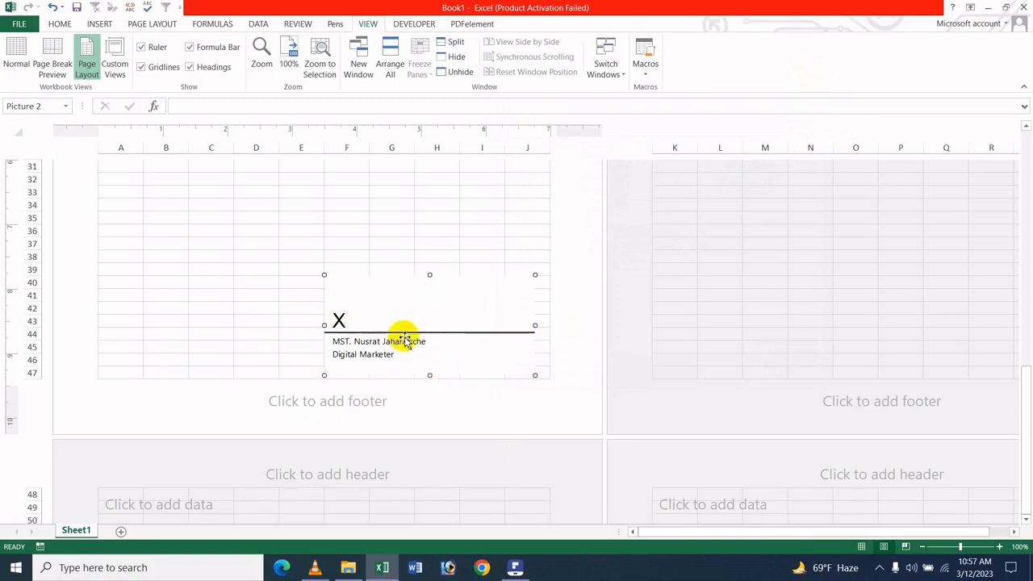
Step: Review the signature line's Signature Setup details, including the signer's name, title, e-mail and instructions, and accept them
right_click(408, 292)
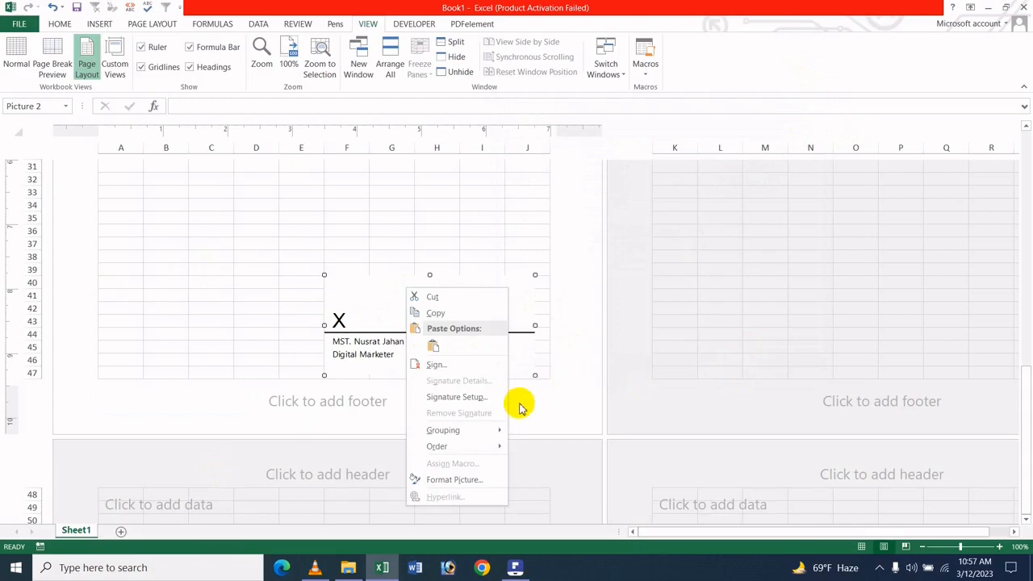
left_click(489, 395)
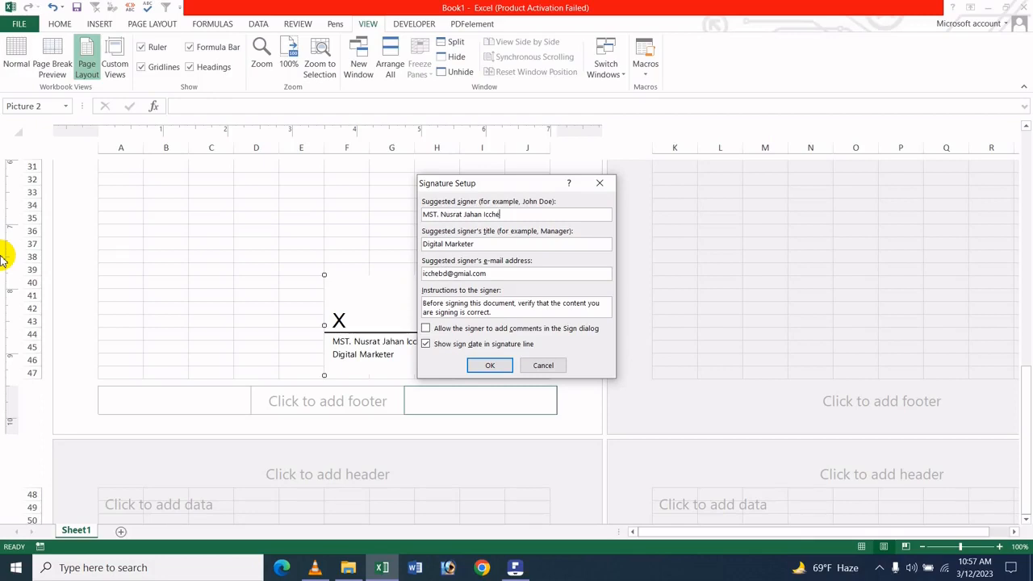
left_click(490, 366)
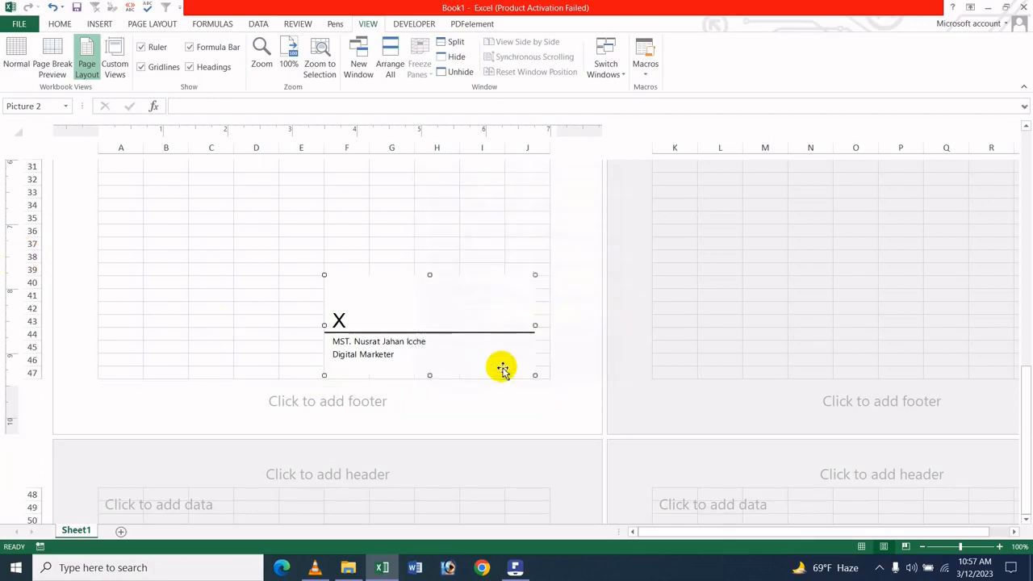
Step: Start signing the signature line and save the workbook as an Excel Workbook in Documents, named with the signer's last name followed by "Baby123"
right_click(409, 298)
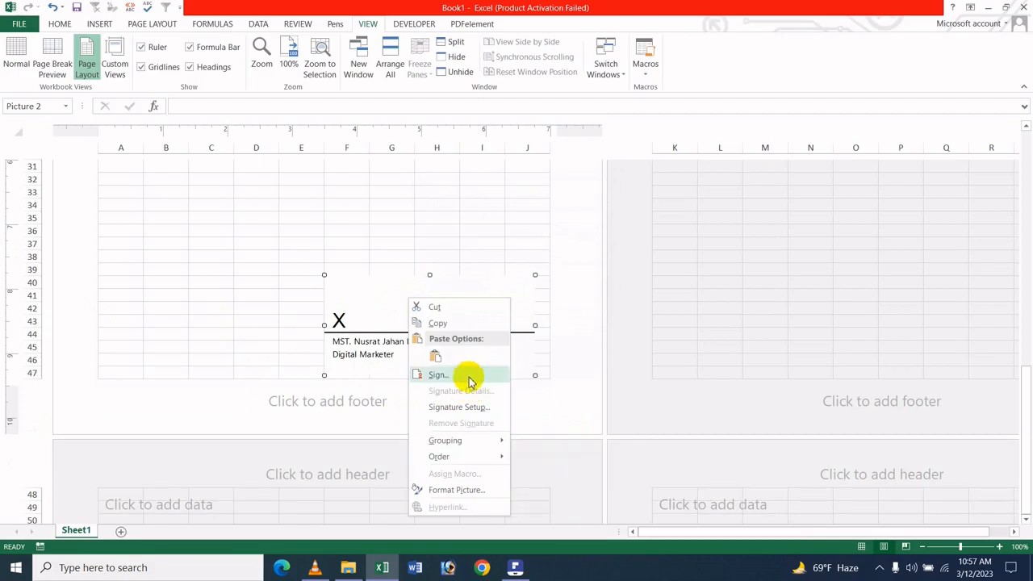
left_click(438, 374)
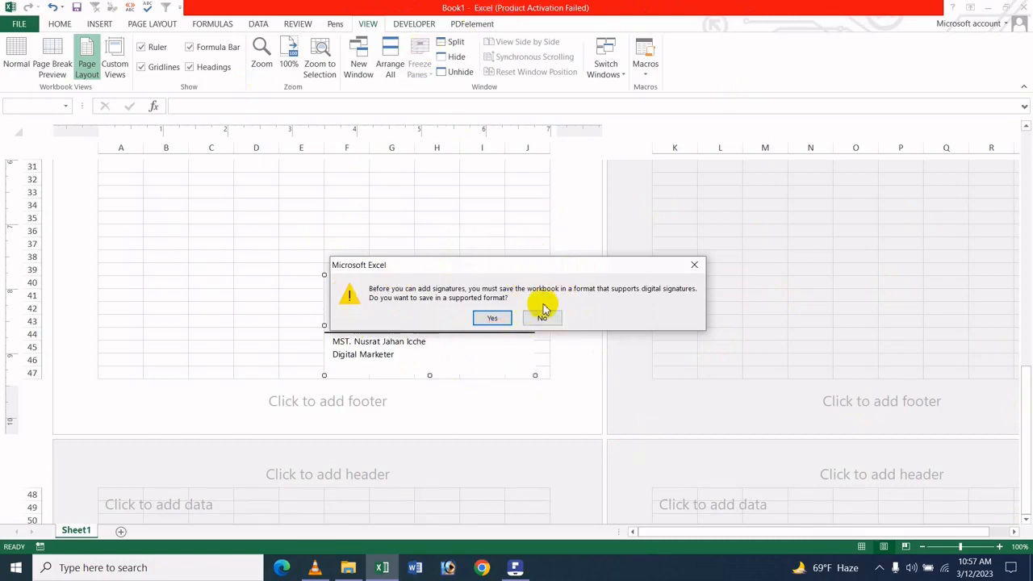
left_click(494, 318)
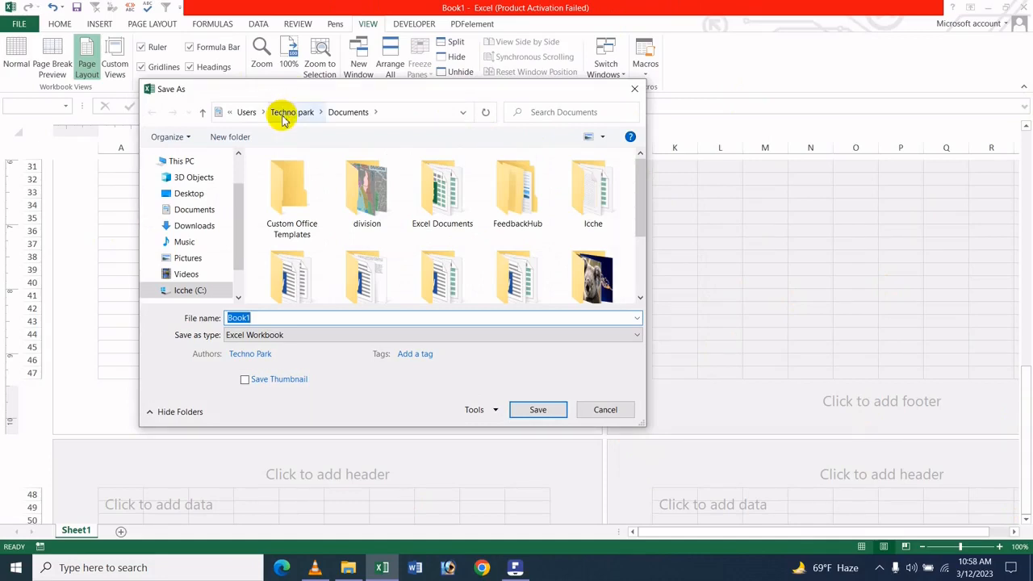
type("Icch")
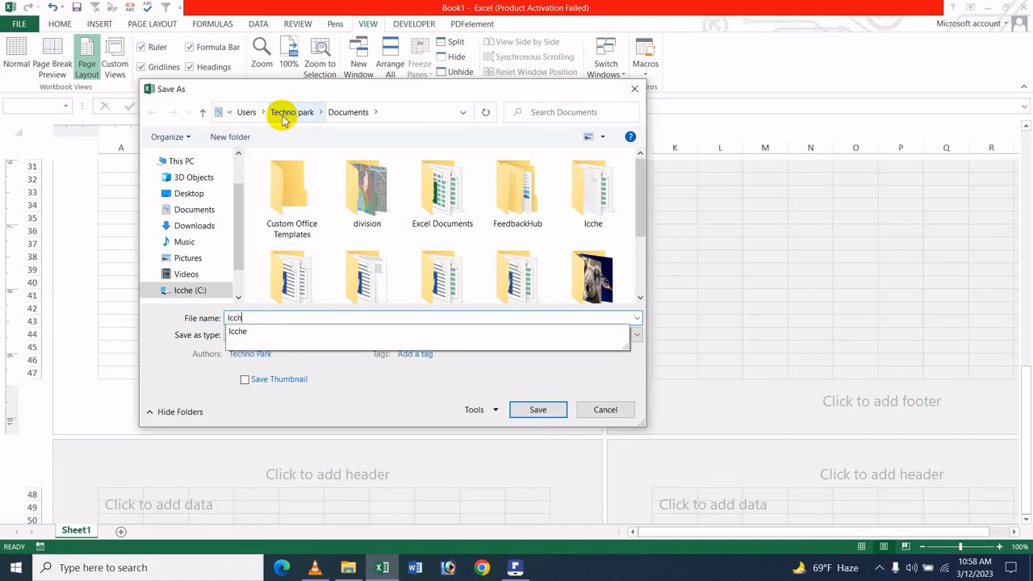
type("e Baby123")
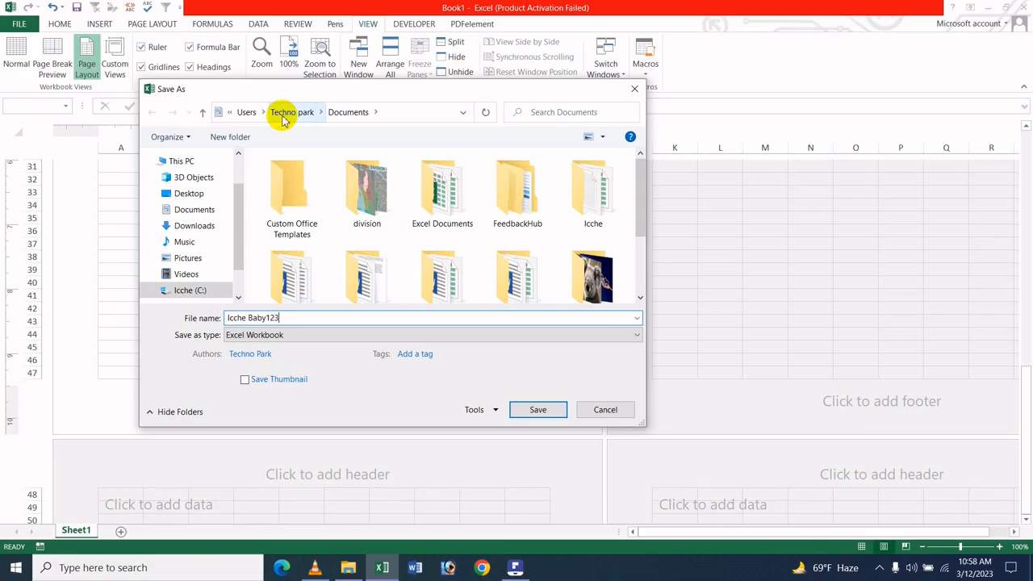
key("Return")
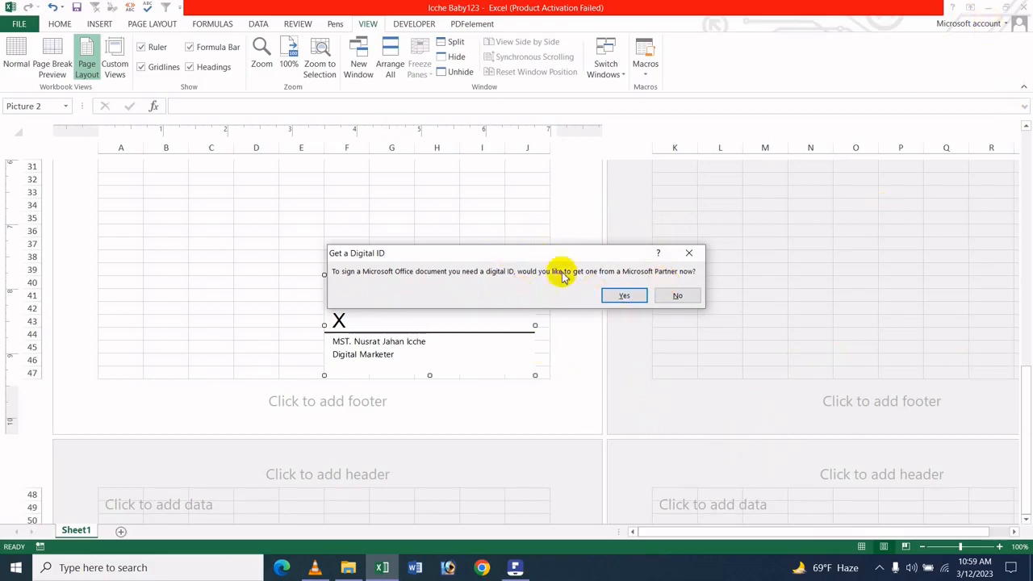
Step: Agree to get a digital ID from a Microsoft Partner and open the free Microsoft 365 trial offer on the Microsoft Support page
left_click(624, 297)
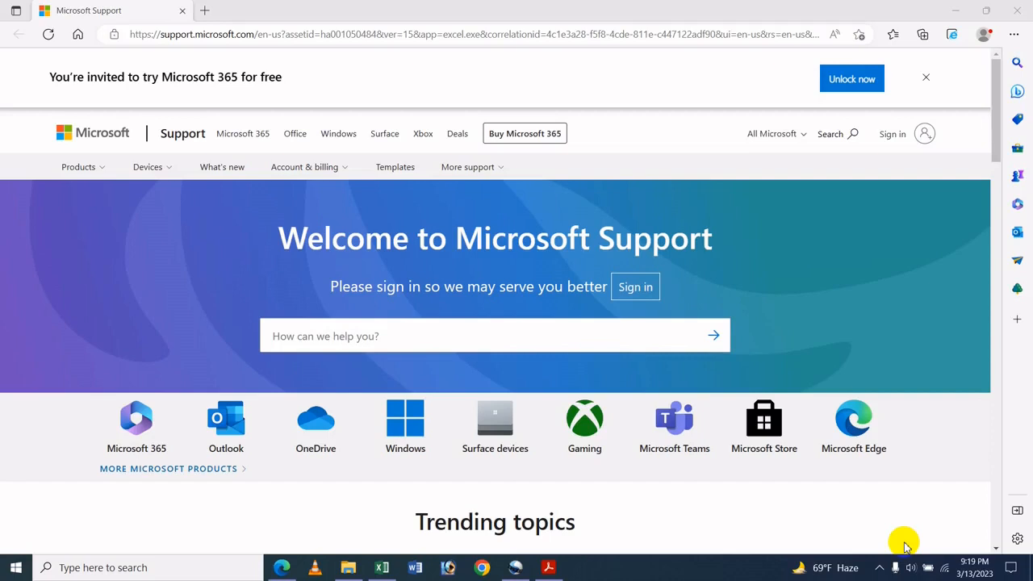
left_click(852, 72)
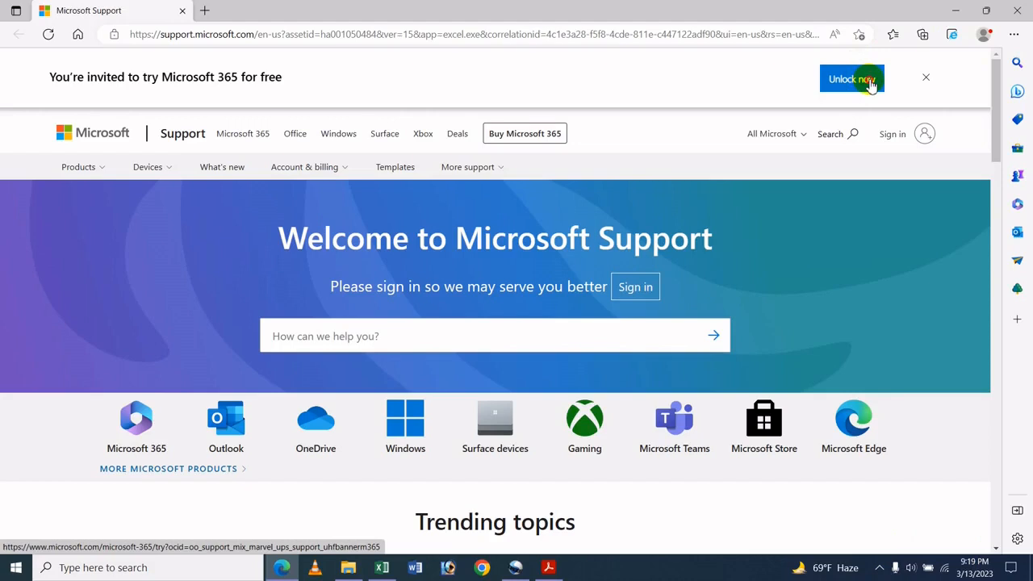
left_click(872, 84)
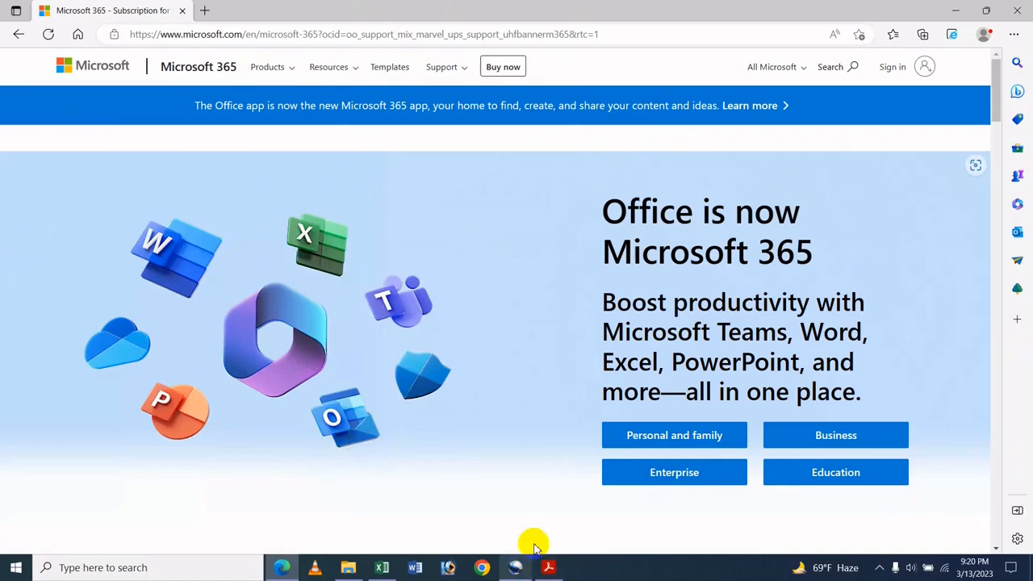
Step: Switch to the PDF "How To Insert Signature Line In MS Excel - Bangla Tutorial" in Adobe Acrobat Reader
mouse_move(561, 558)
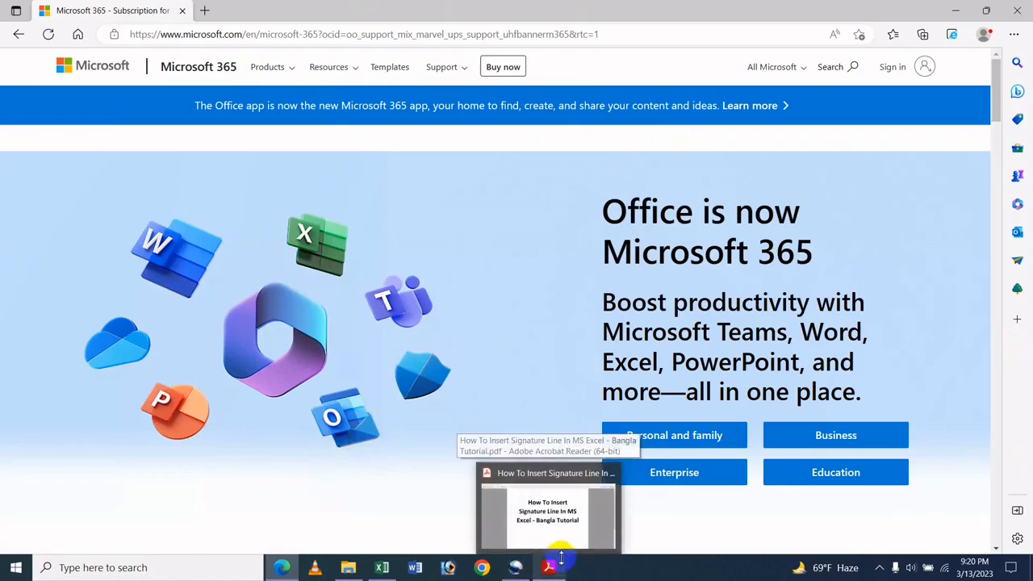
left_click(556, 569)
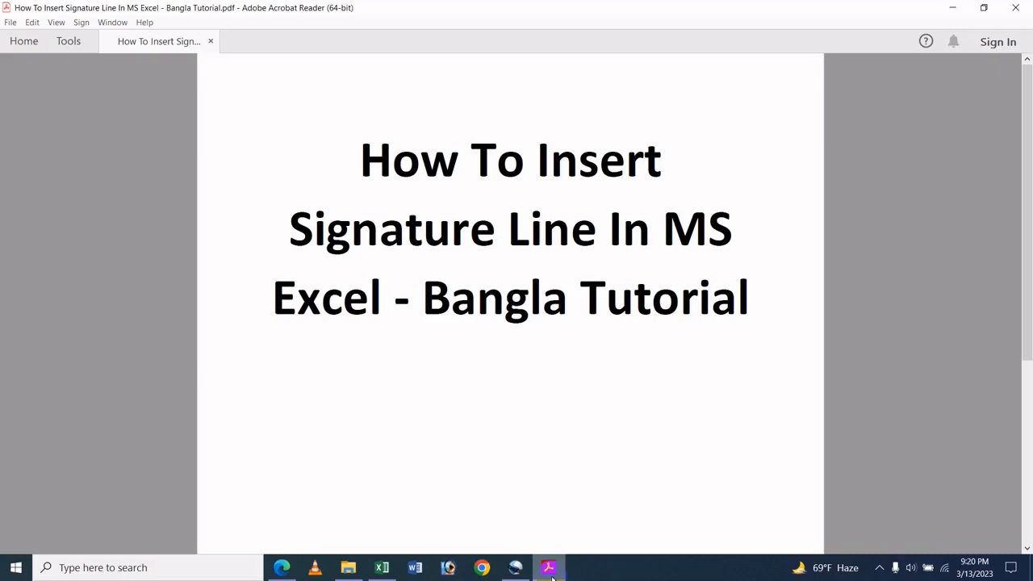